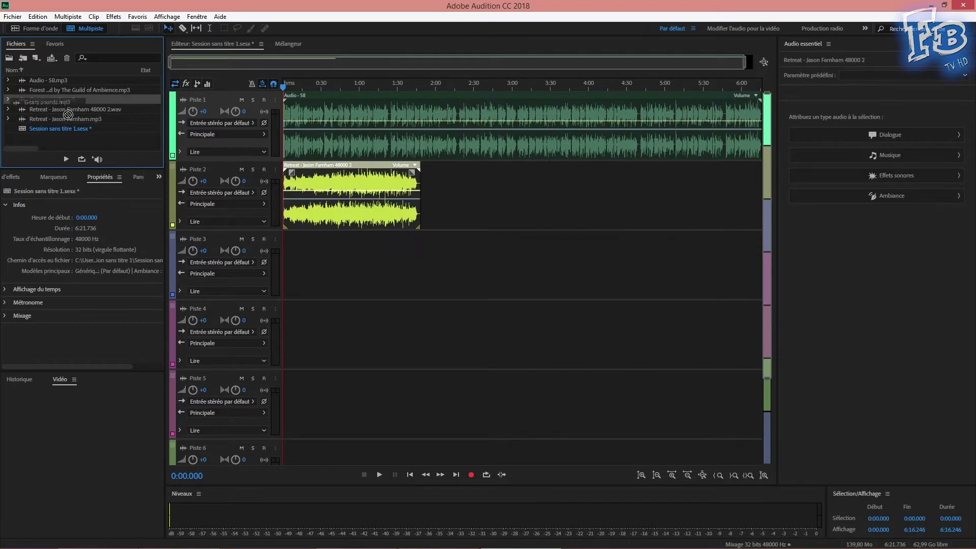
# Step: Place the Gears sounds clip at the start of track 3 and the Forest sound clip at the start of track 4
pyautogui.click(599, 303)
pyautogui.moveTo(50, 89); pyautogui.dragTo(284, 321)
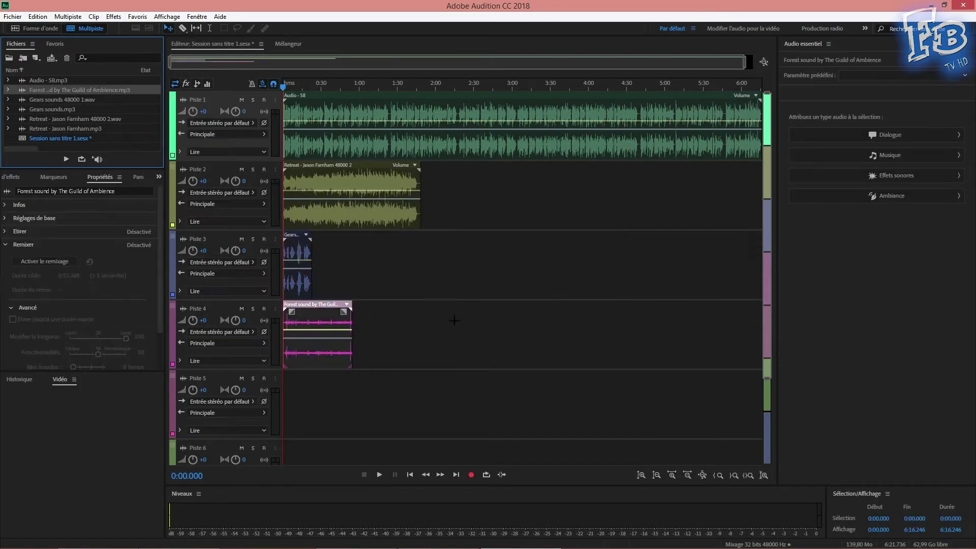
# Step: Assign the Dialogue audio type to the Audio - 58 clip and the Musique type to the Retreat clip
pyautogui.click(449, 113)
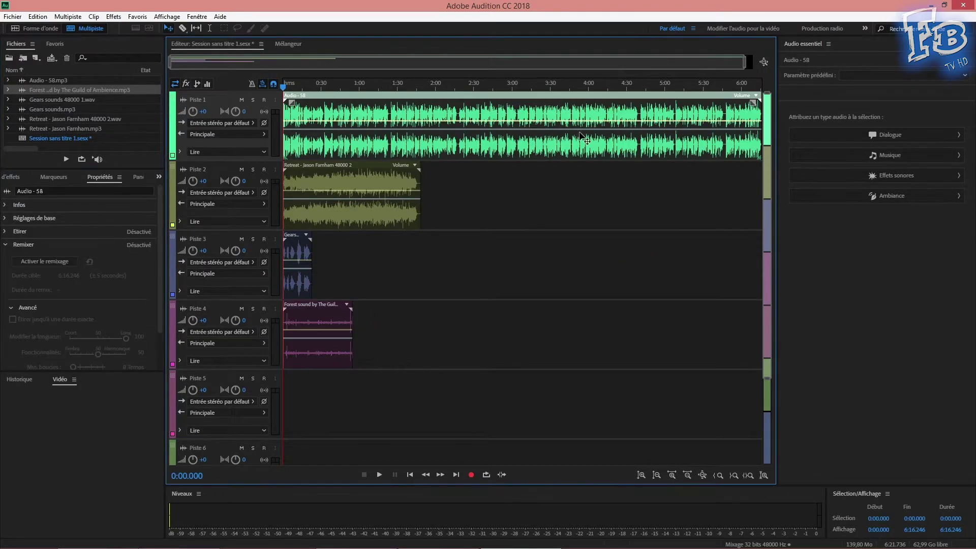
pyautogui.click(878, 265)
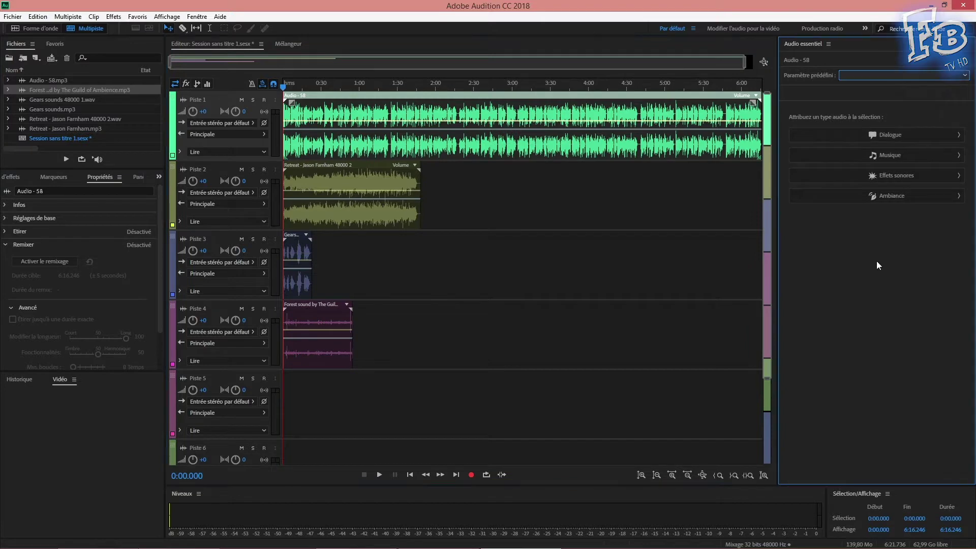
pyautogui.click(885, 134)
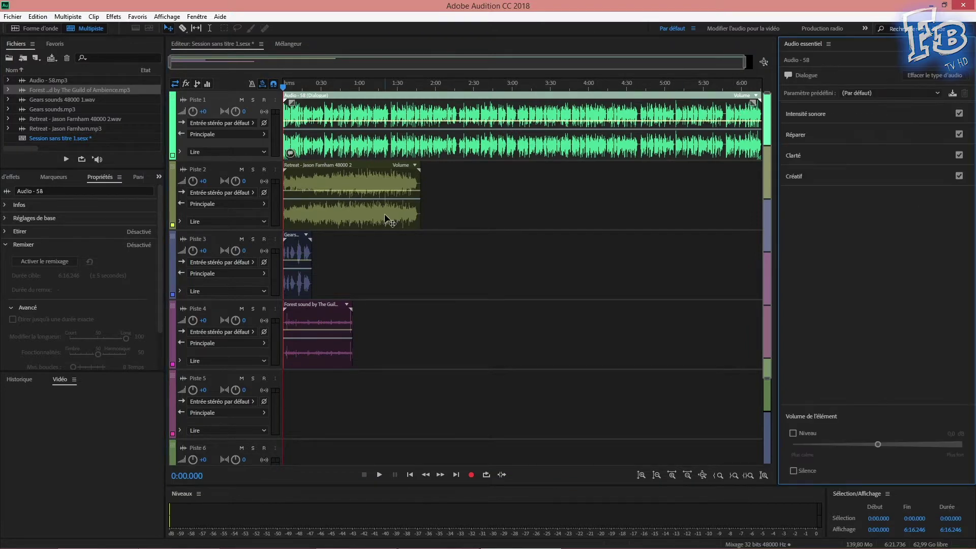
pyautogui.click(385, 213)
pyautogui.click(879, 162)
# Step: Assign the Effets sonores type to the Gears sounds clip and the Ambiance type to the Forest sound clip
pyautogui.click(309, 286)
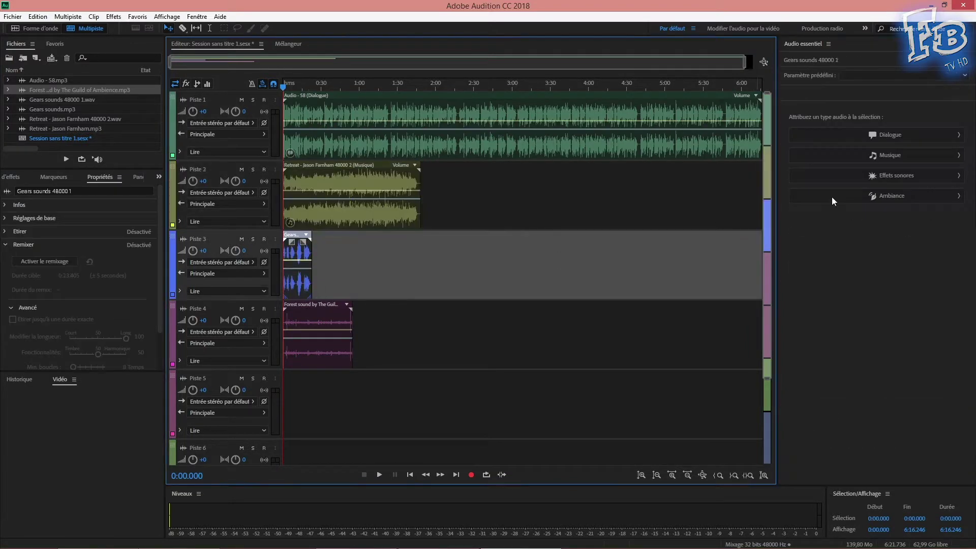
pyautogui.click(834, 176)
pyautogui.click(343, 354)
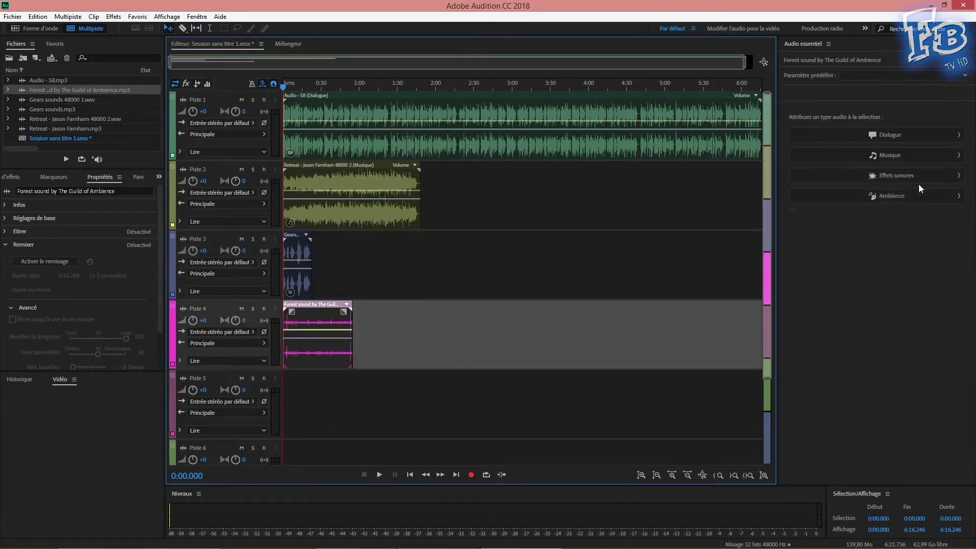
pyautogui.click(915, 195)
pyautogui.click(604, 308)
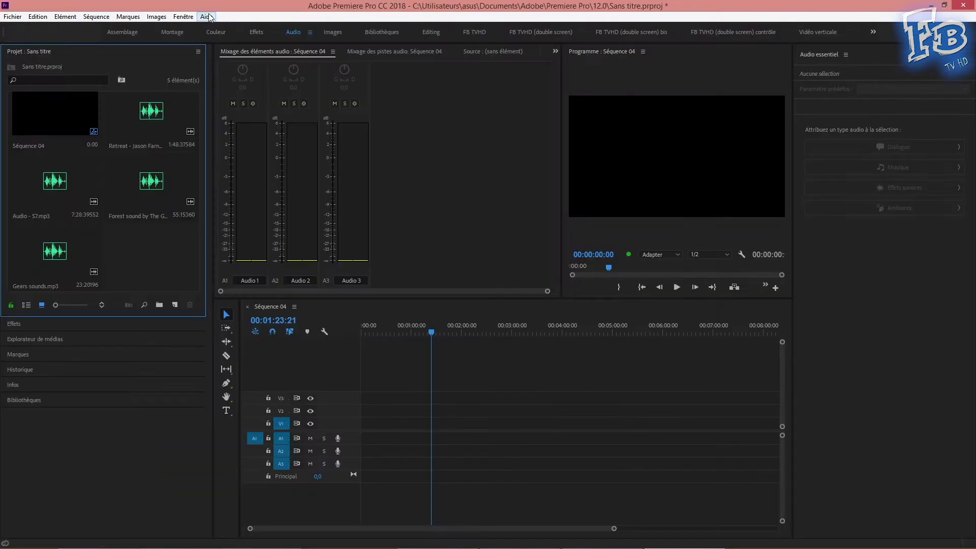
# Step: Switch to Adobe Premiere Pro and open its About information
pyautogui.click(206, 16)
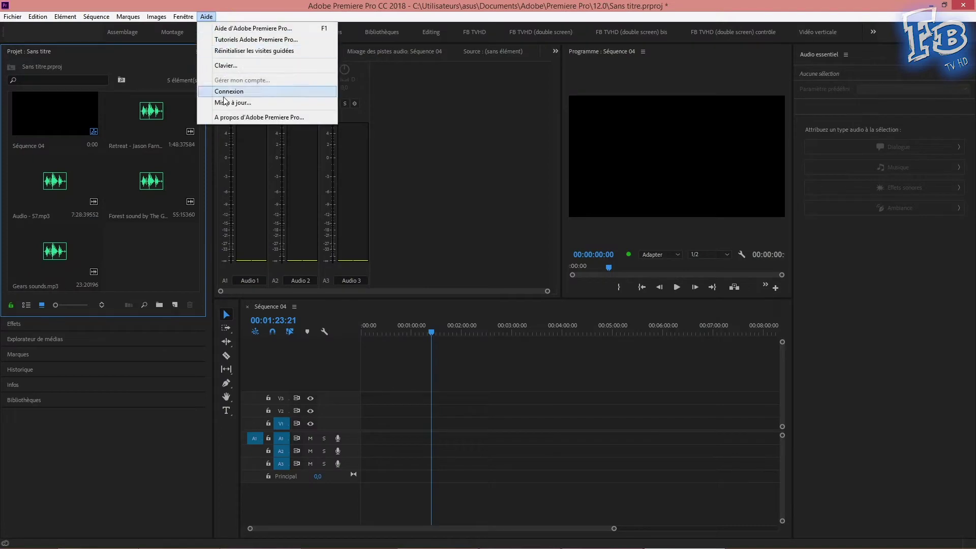
pyautogui.click(227, 118)
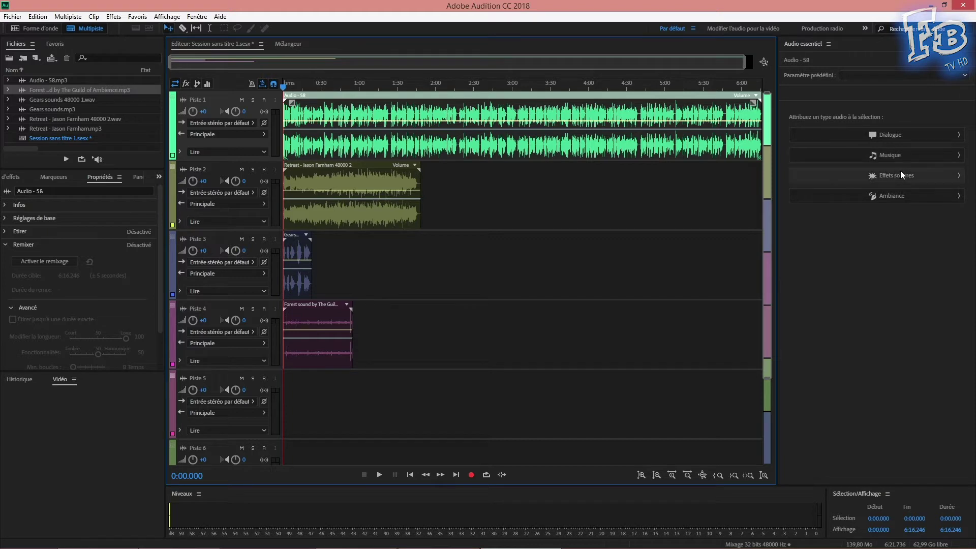
# Step: In Adobe Audition, look through the essential audio presets offered for each audio type, including Musique and Ambiance
pyautogui.click(866, 75)
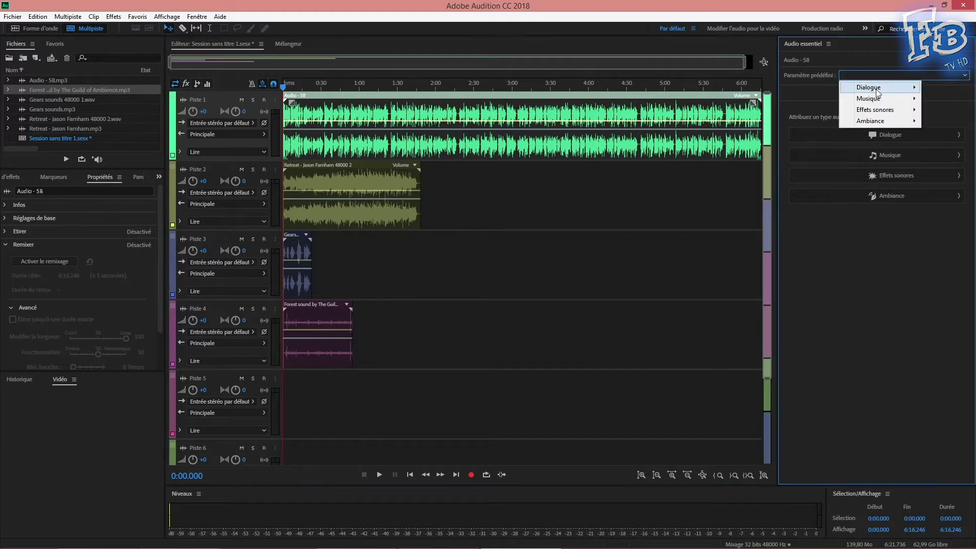
pyautogui.moveTo(878, 100)
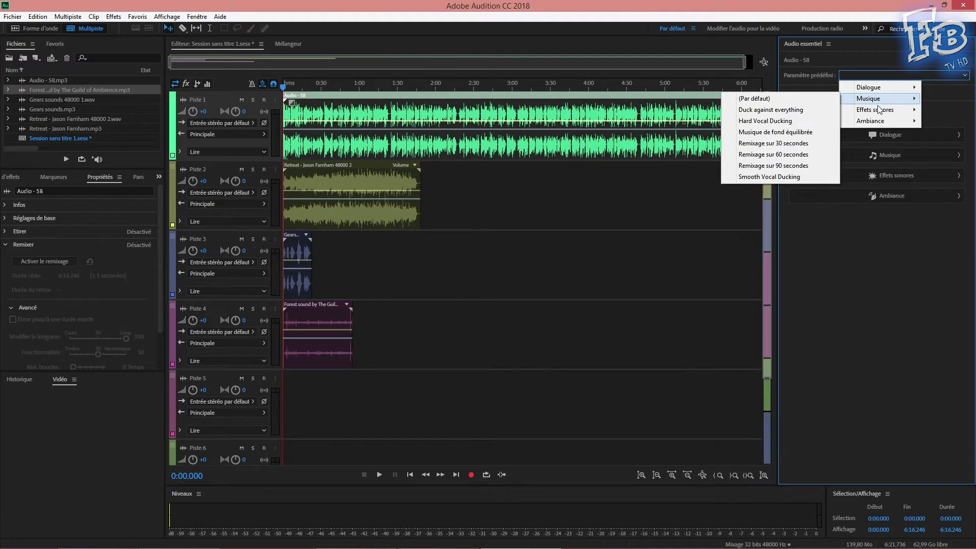
pyautogui.moveTo(879, 124)
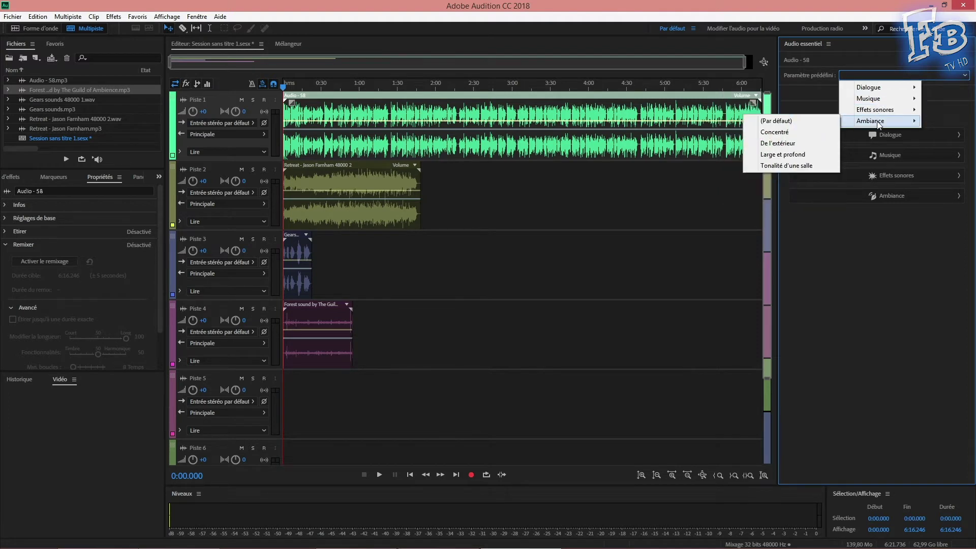
pyautogui.click(876, 260)
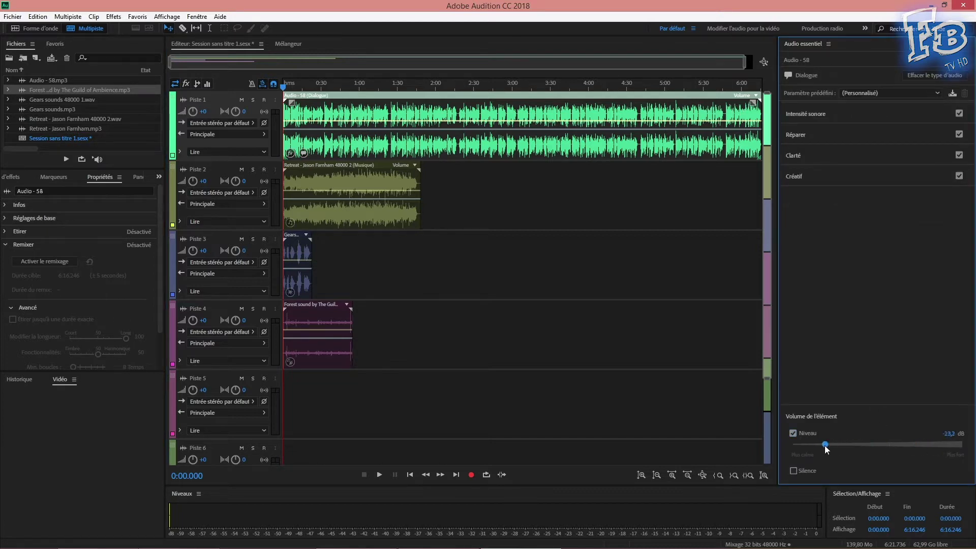
# Step: Try muting the Audio - 58 dialogue clip and toggling its Intensité sonore settings
pyautogui.click(793, 471)
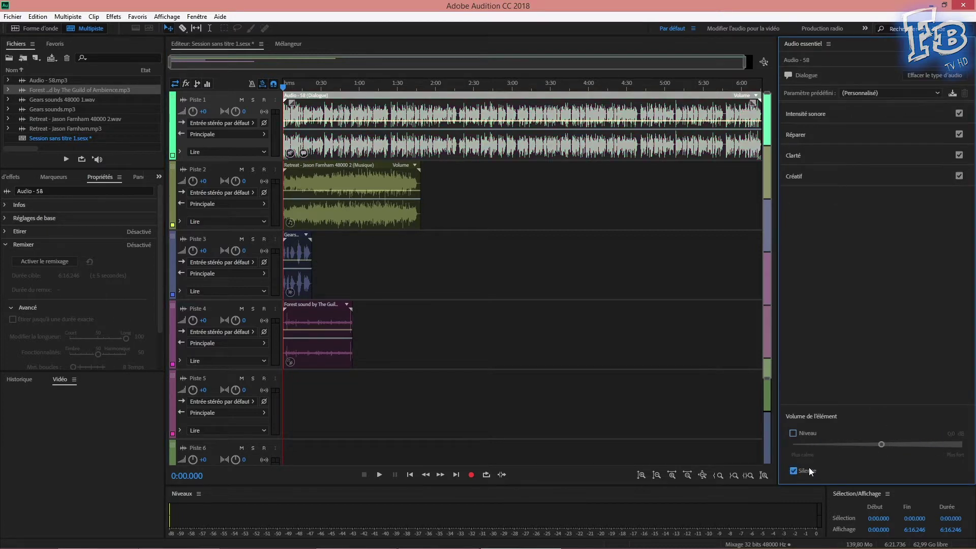
pyautogui.click(809, 470)
pyautogui.click(959, 114)
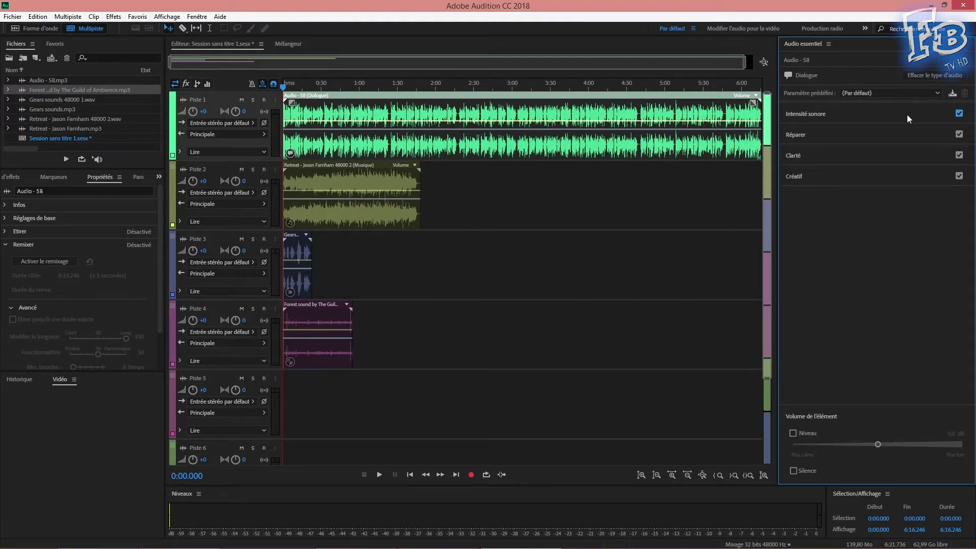
# Step: Automatically match the Audio - 58 dialogue clip's loudness to the target of -23.00 LUFS
pyautogui.click(818, 137)
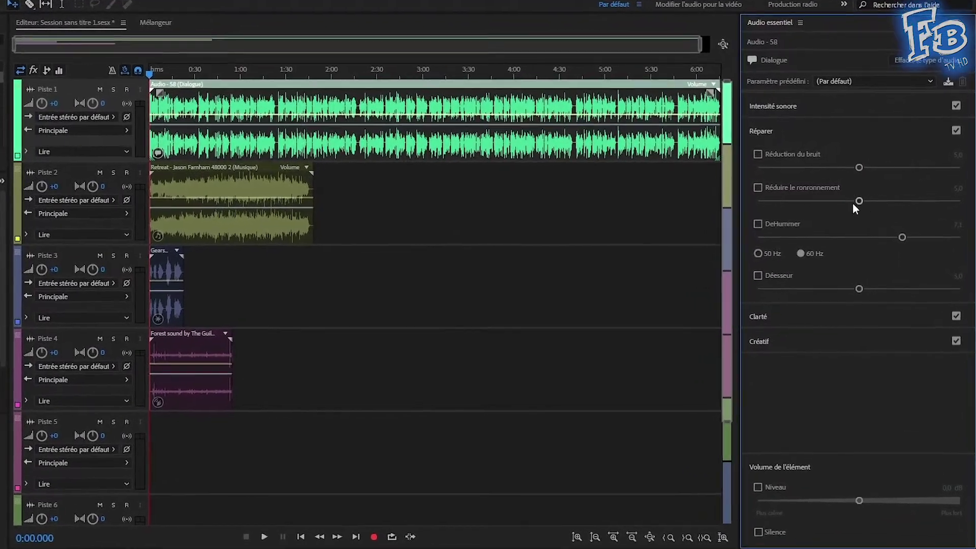
pyautogui.click(774, 105)
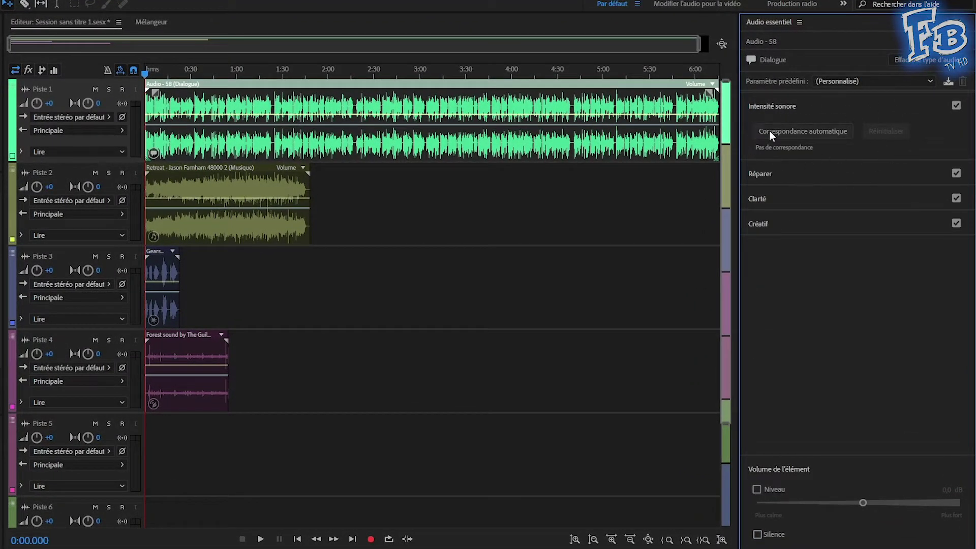
pyautogui.click(829, 132)
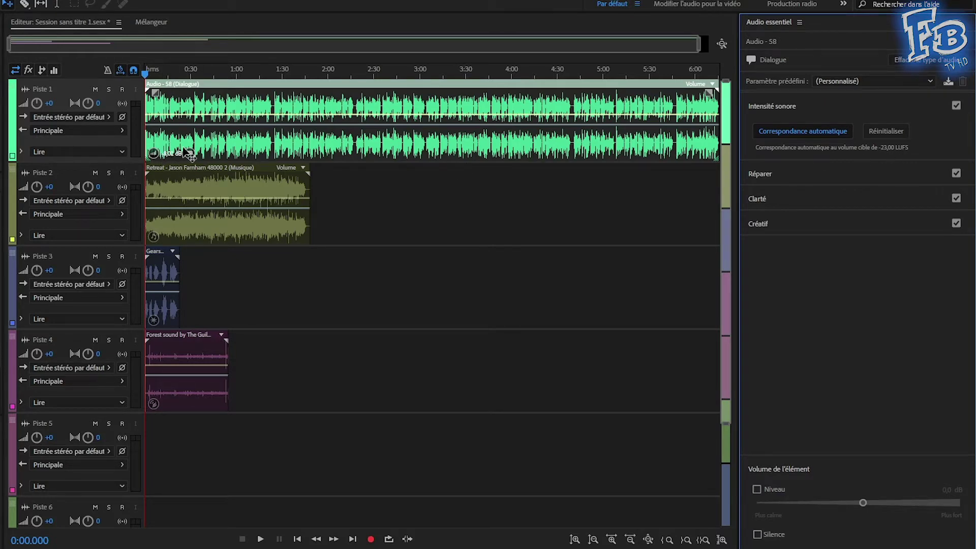
# Step: Solo track 1 and play its dialogue from the beginning, with the opening seconds of the waveform enlarged
pyautogui.moveTo(700, 44); pyautogui.dragTo(114, 115)
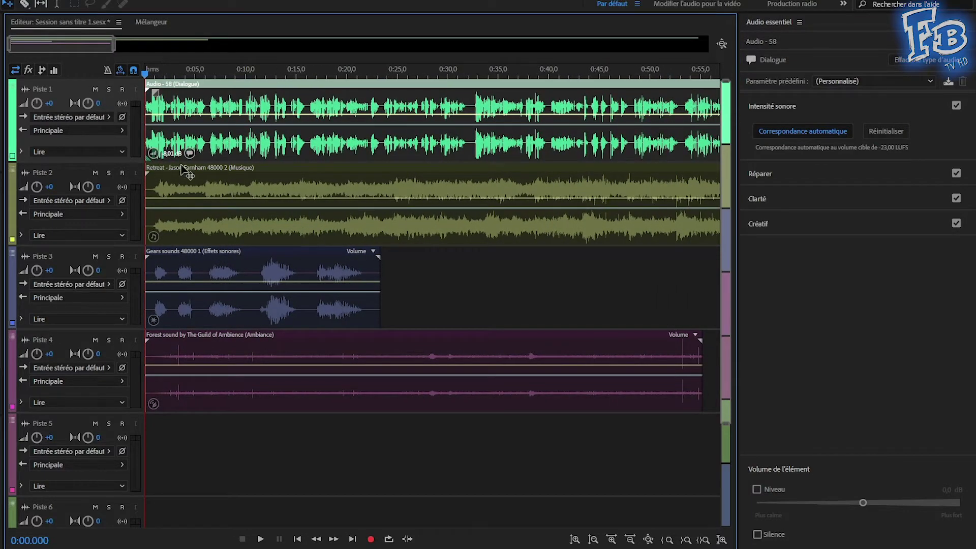
pyautogui.scroll(-3, 291, 147)
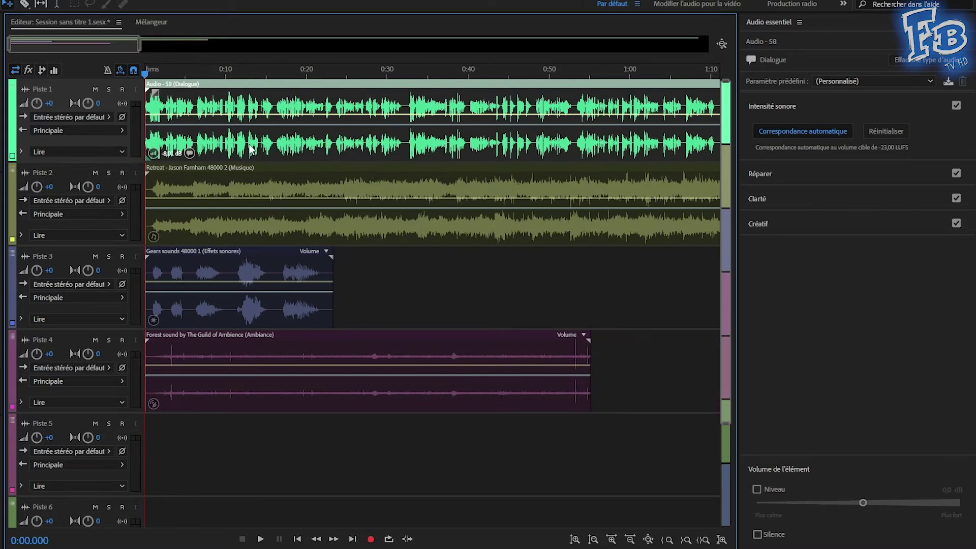
pyautogui.scroll(5, 175, 132)
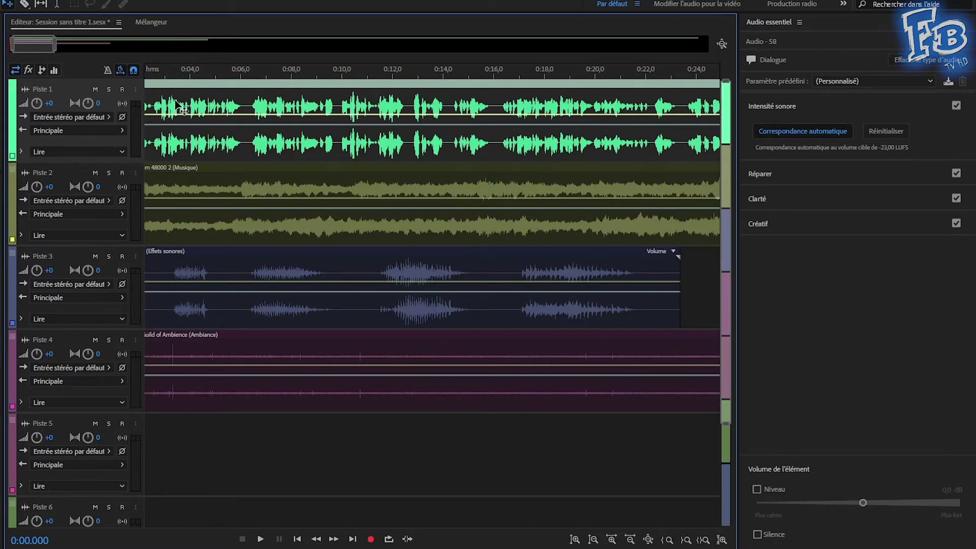
pyautogui.hscroll(-3, 182, 109)
pyautogui.scroll(3, 191, 117)
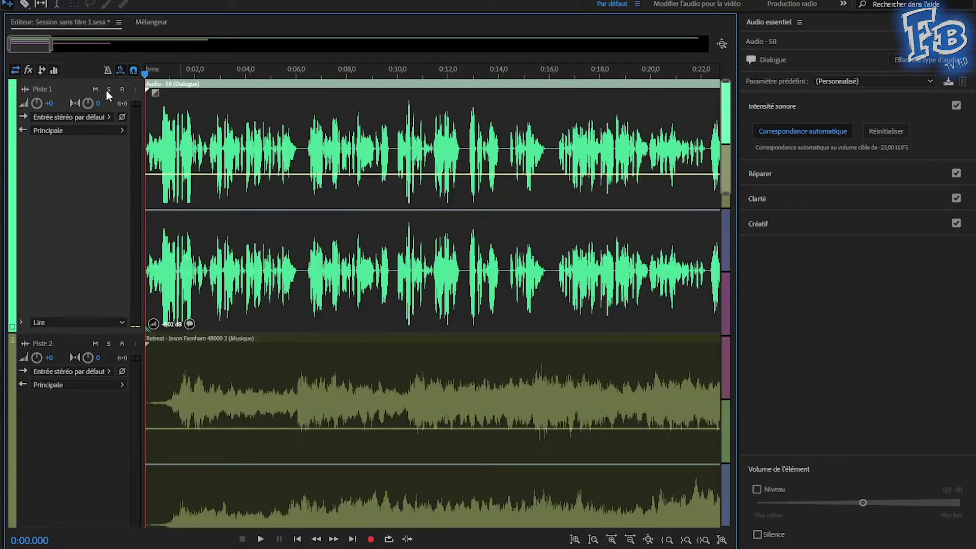
pyautogui.press('space')
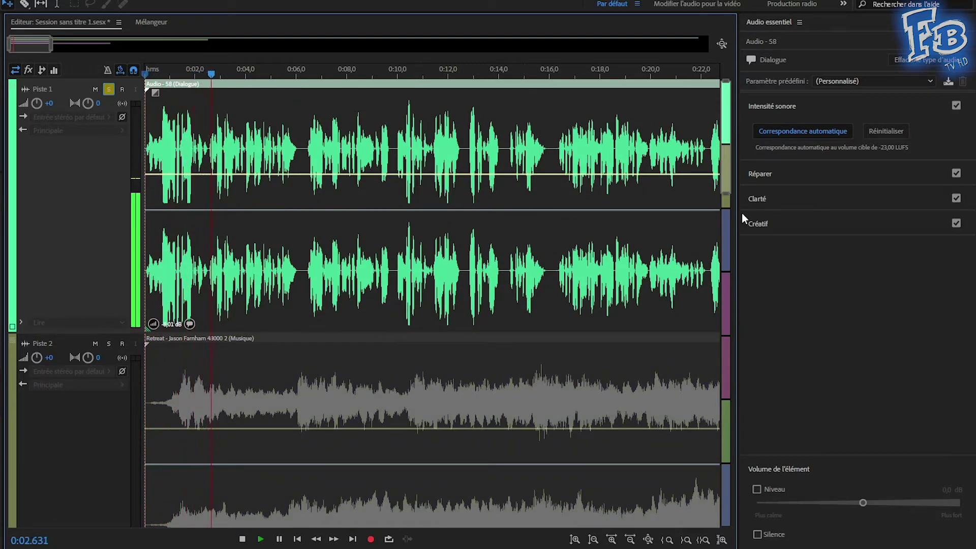
# Step: Compare the dialogue during playback by resetting the loudness match and reapplying the automatic match, ending with playback stopped
pyautogui.click(880, 130)
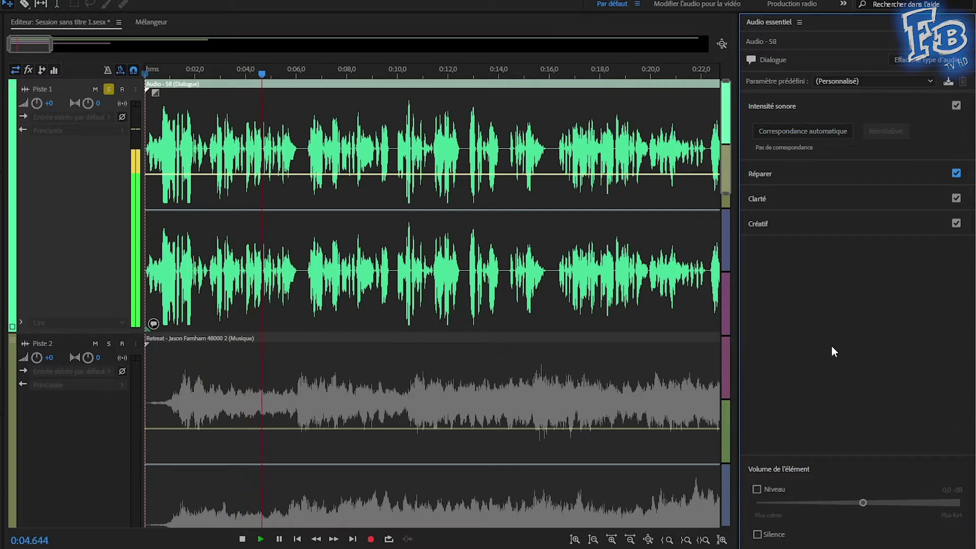
pyautogui.click(809, 125)
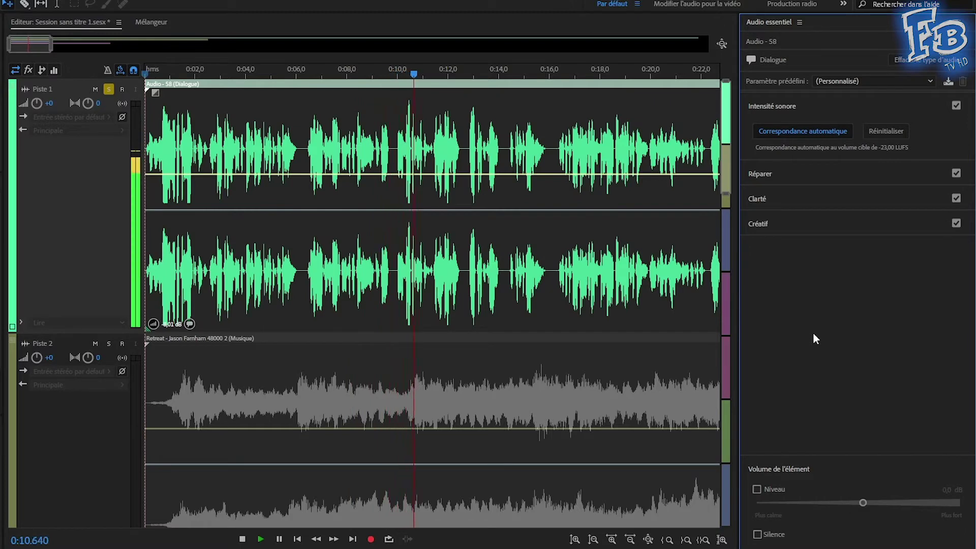
pyautogui.press('space')
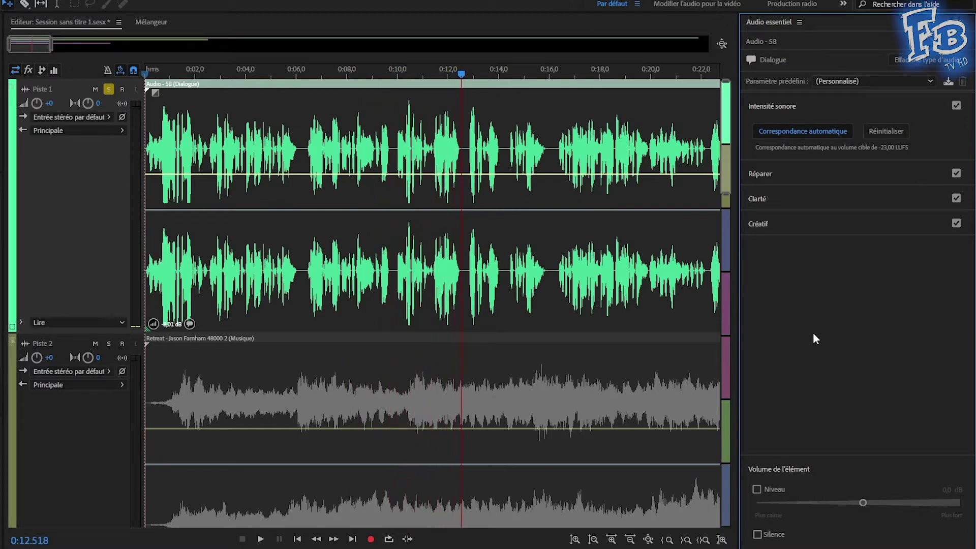
# Step: Try the repair settings on the dialogue clip, with rumble reduction at 3.9 and a lower DeHummer amount
pyautogui.click(794, 166)
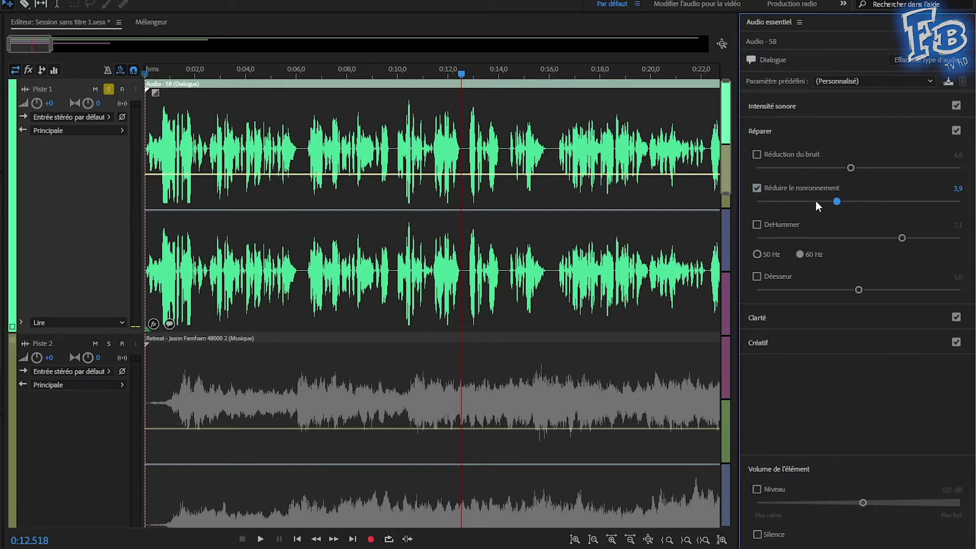
pyautogui.click(780, 226)
pyautogui.moveTo(901, 238); pyautogui.dragTo(887, 238)
# Step: Enable Dynamique in the dialogue's Clarté settings, reanalyse the clip and lower the amount to 0.0
pyautogui.click(806, 134)
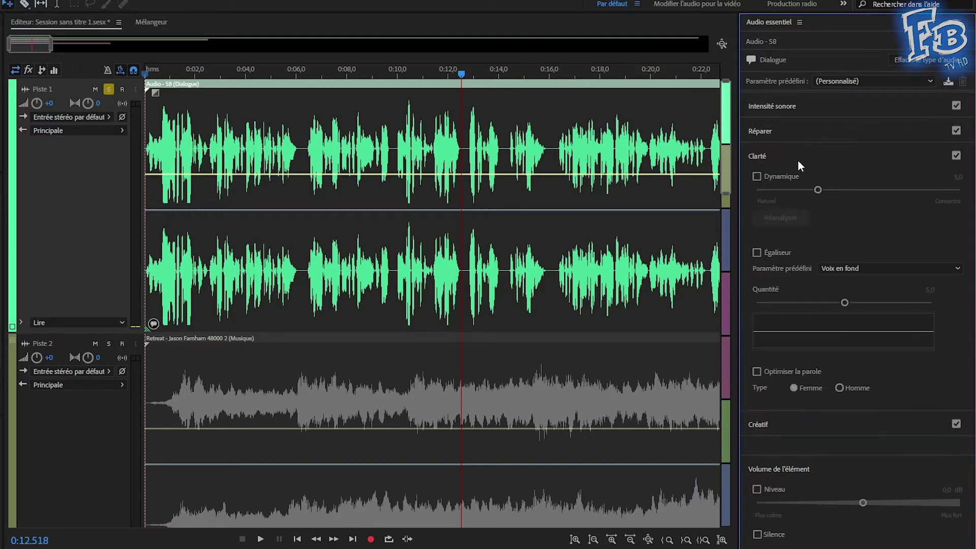
pyautogui.click(775, 178)
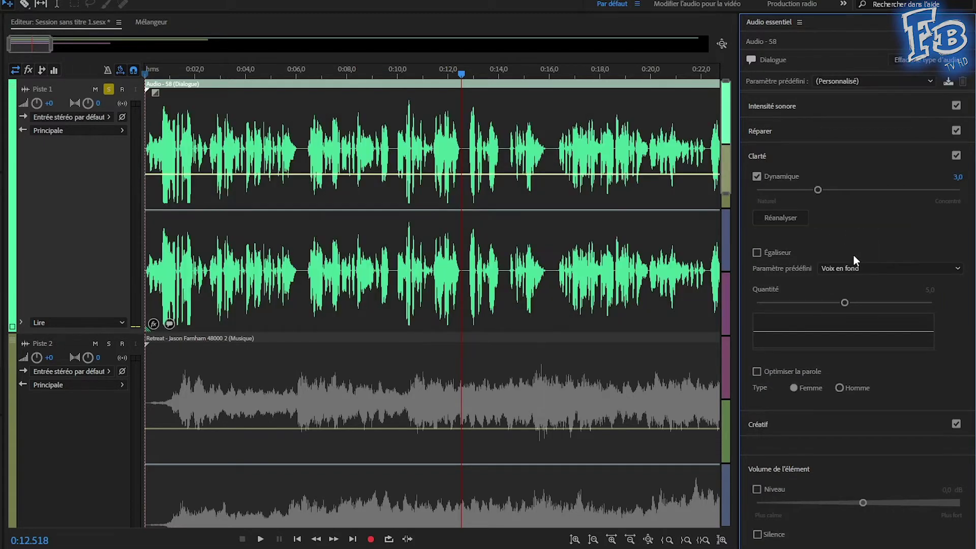
pyautogui.click(785, 218)
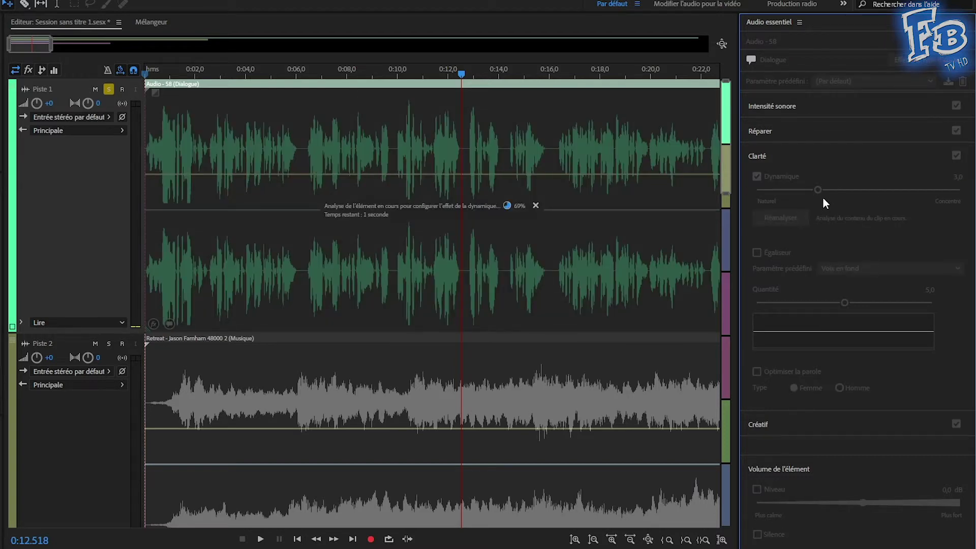
pyautogui.moveTo(818, 190); pyautogui.dragTo(785, 191)
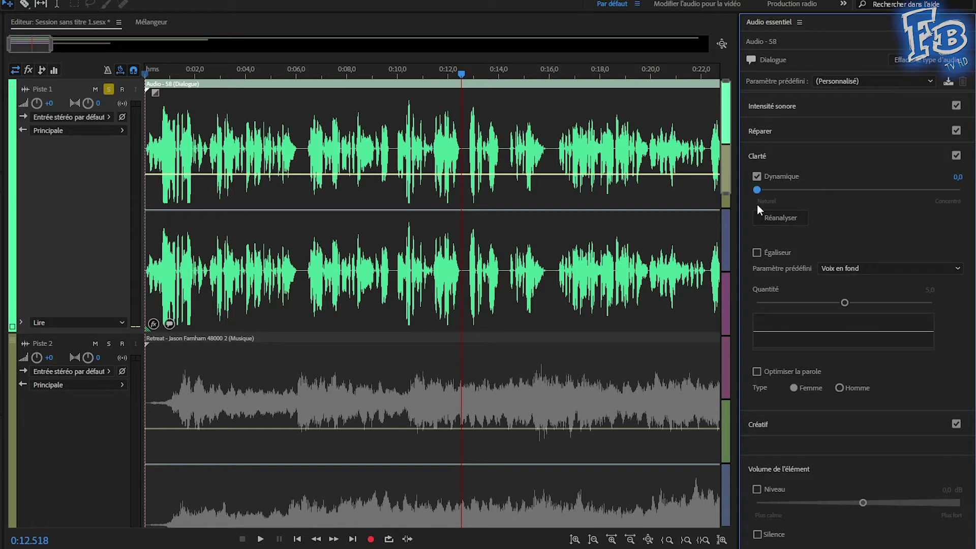
# Step: Play the dialogue while trying Dynamique at 10.0 and 1.5, and end with Dynamique disabled and playback stopped
pyautogui.press('space')
pyautogui.moveTo(762, 189); pyautogui.dragTo(971, 195)
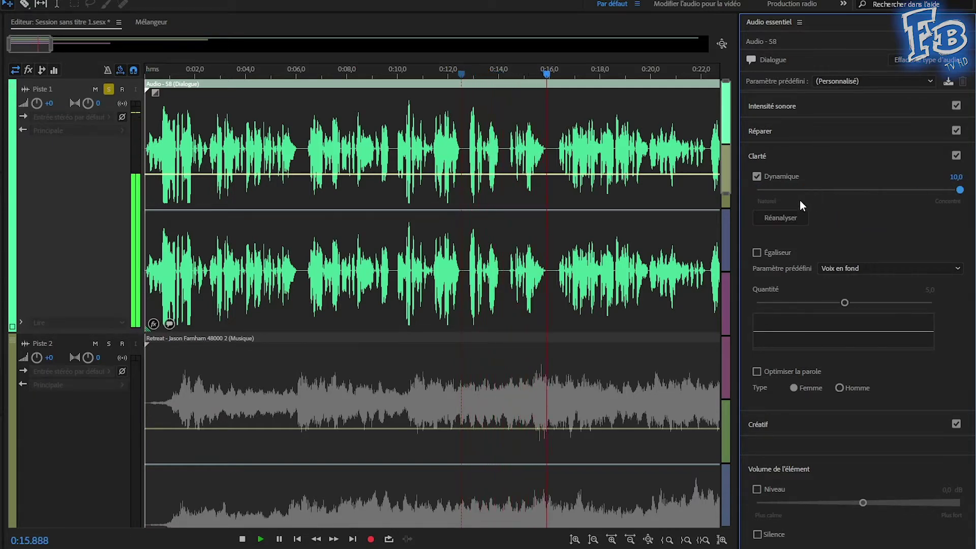
pyautogui.click(787, 191)
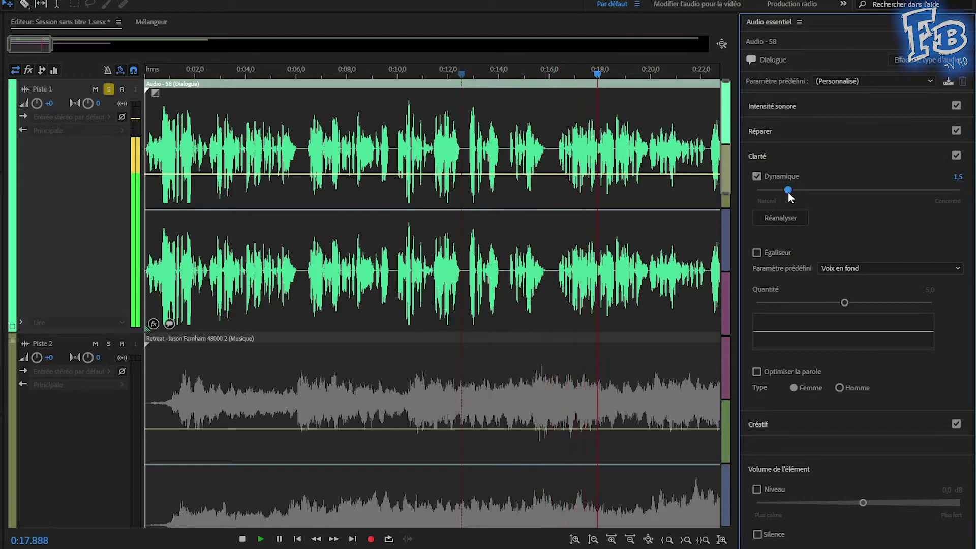
pyautogui.click(772, 176)
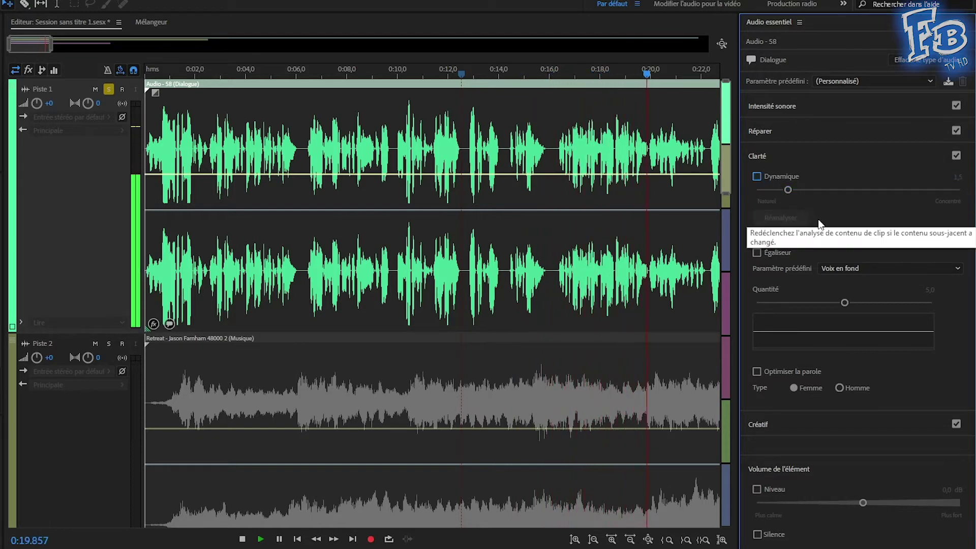
pyautogui.press('space')
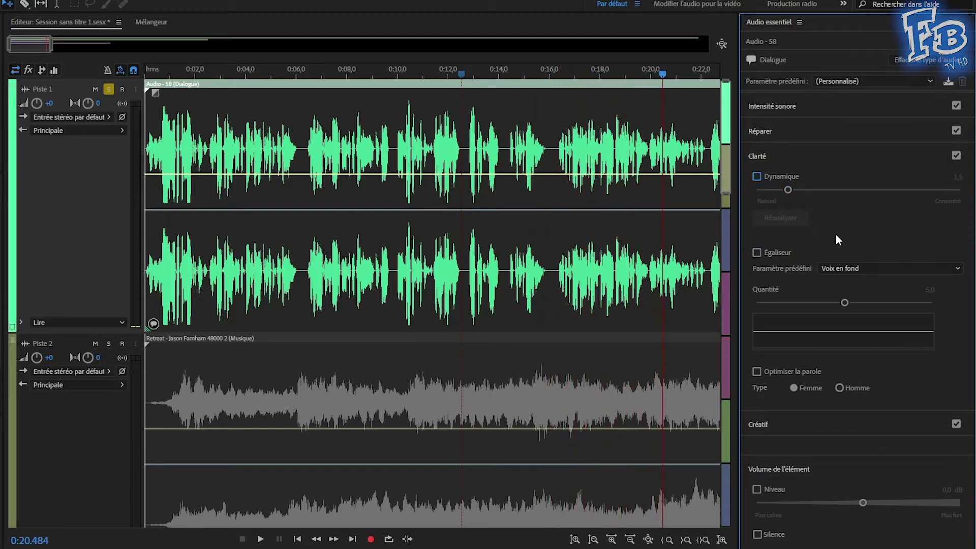
# Step: Enable the dialogue's Égaliseur with the Voix en fond preset and play the clip while raising the amount to 5.8
pyautogui.click(778, 252)
pyautogui.click(875, 268)
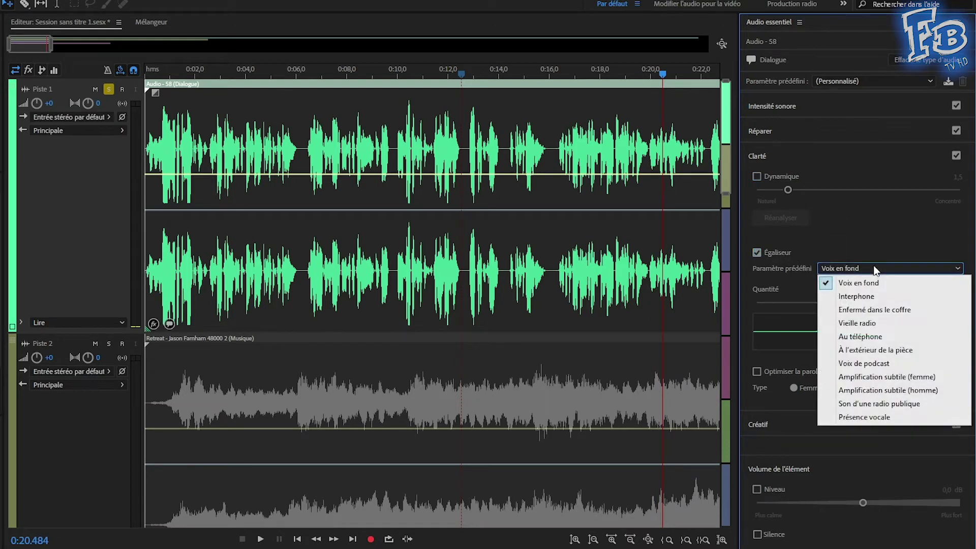
pyautogui.click(865, 271)
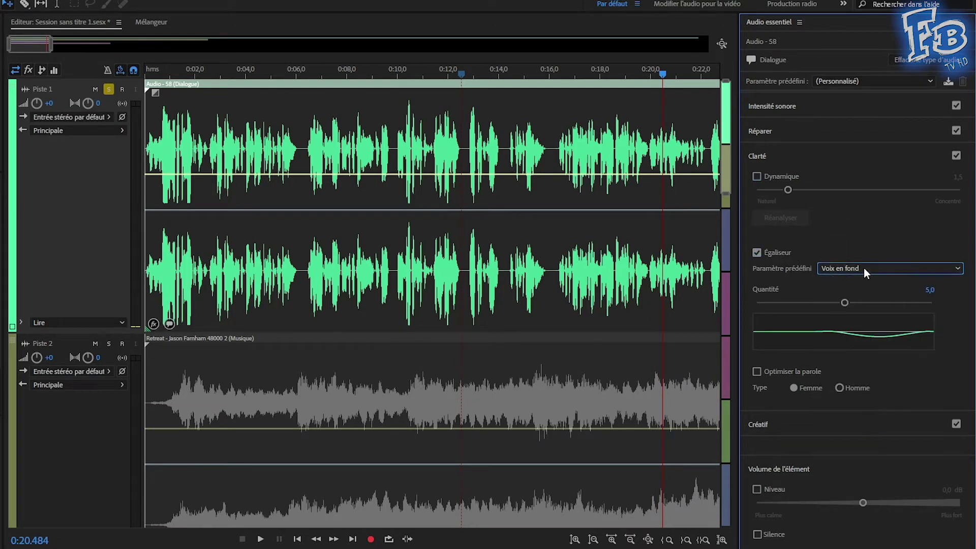
pyautogui.press('space')
pyautogui.moveTo(845, 302)
pyautogui.mouseDown()
pyautogui.moveTo(918, 306)
pyautogui.moveTo(737, 315)
pyautogui.moveTo(858, 315)
pyautogui.mouseUp()
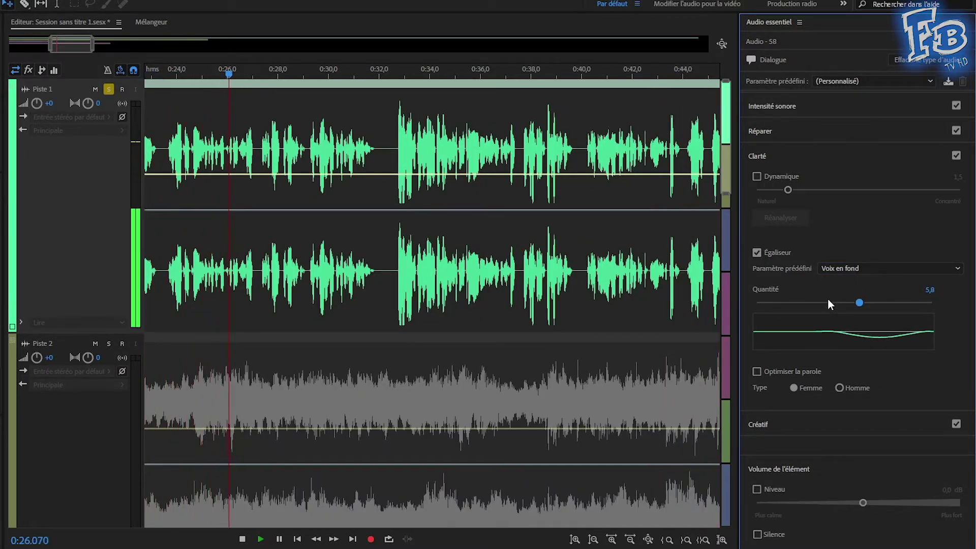
# Step: During playback, try the equaliser preset Vieille radio with the amount at 6.5, and Au téléphone with a lower amount
pyautogui.click(854, 270)
pyautogui.click(863, 325)
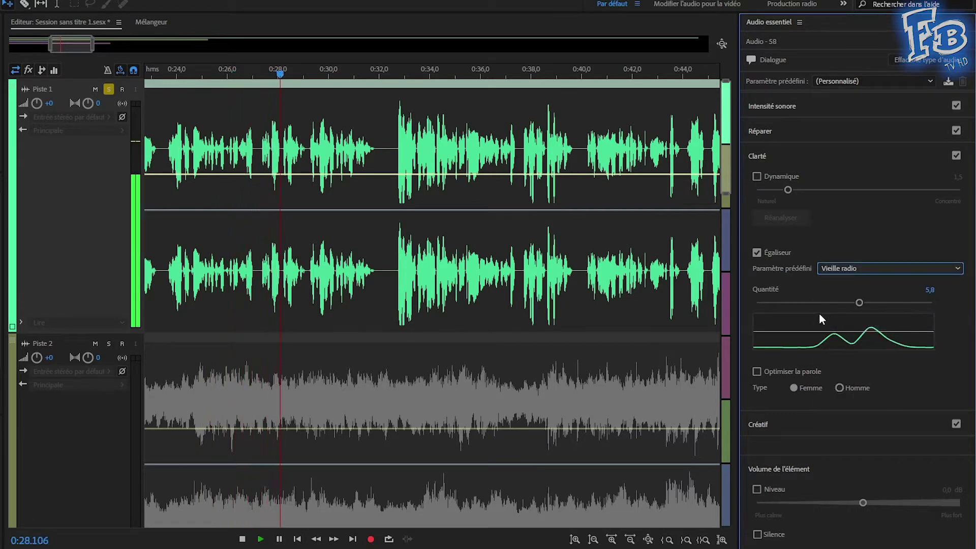
pyautogui.moveTo(862, 303); pyautogui.dragTo(947, 321)
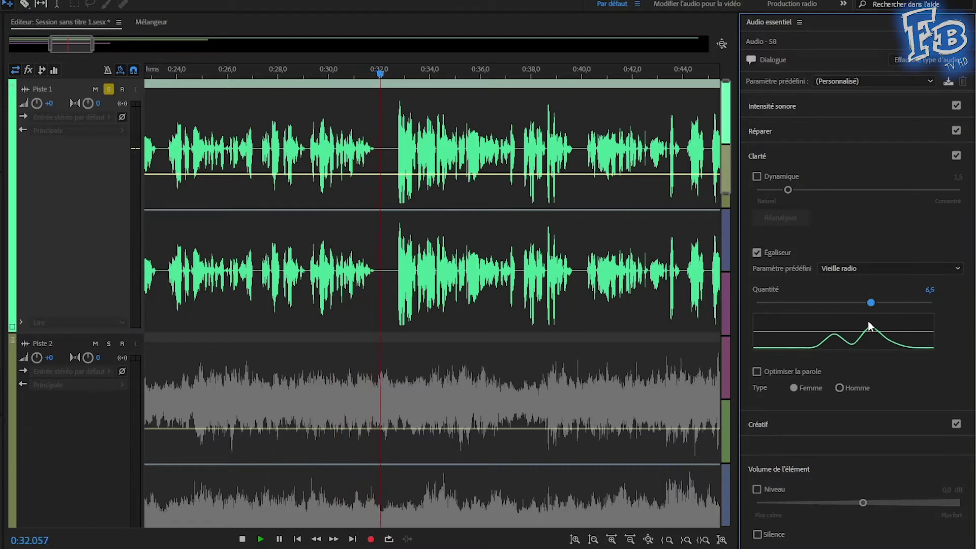
pyautogui.click(841, 268)
pyautogui.click(858, 336)
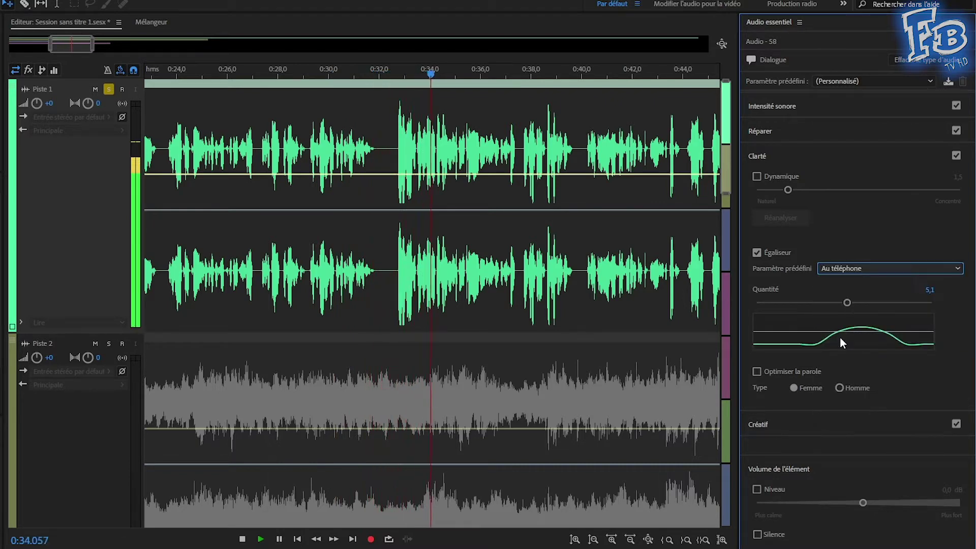
pyautogui.moveTo(843, 303); pyautogui.dragTo(823, 308)
# Step: Try the equaliser presets Présence vocale and Enfermé dans le coffre, ending with the equaliser disabled and playback stopped
pyautogui.click(843, 267)
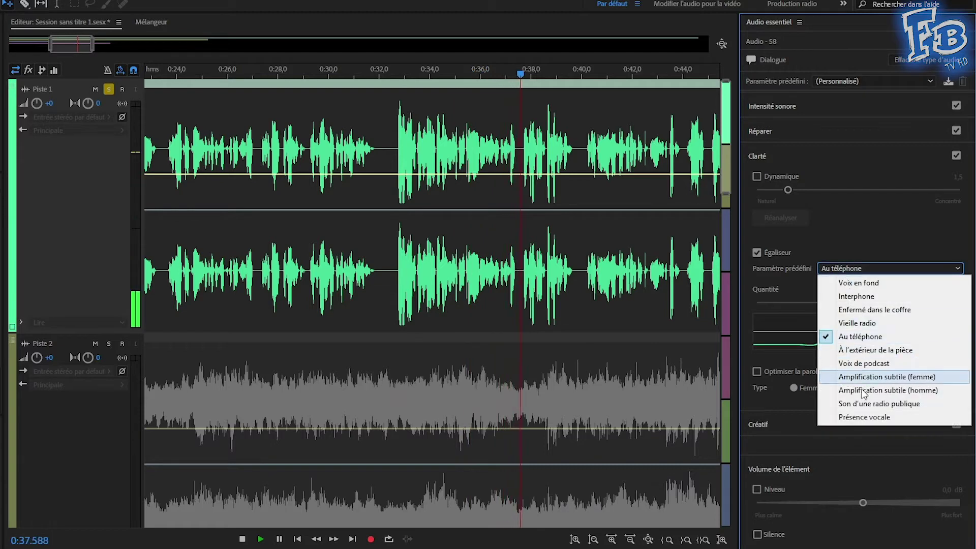
pyautogui.click(864, 417)
pyautogui.moveTo(850, 301); pyautogui.dragTo(776, 305)
pyautogui.click(864, 268)
pyautogui.click(863, 308)
pyautogui.click(868, 304)
pyautogui.click(837, 269)
pyautogui.click(778, 252)
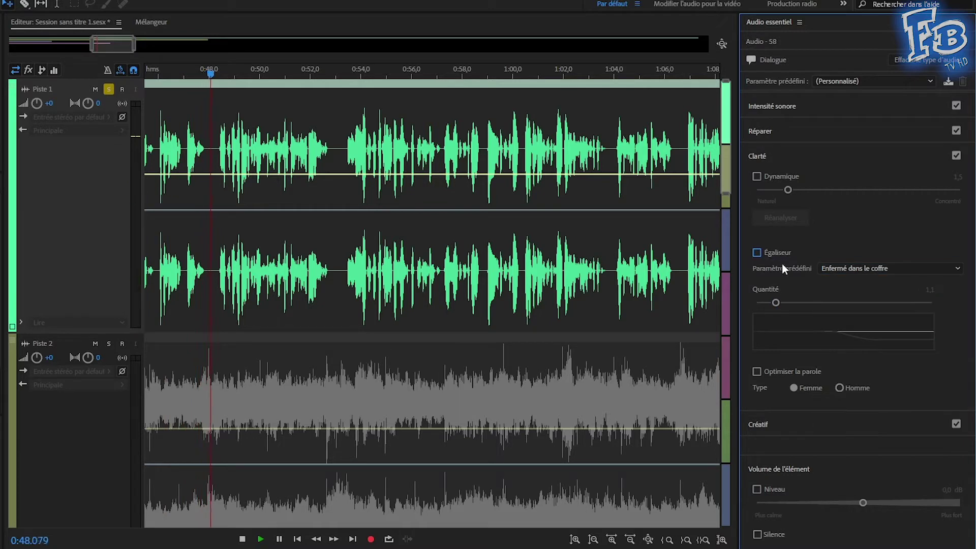
pyautogui.press('space')
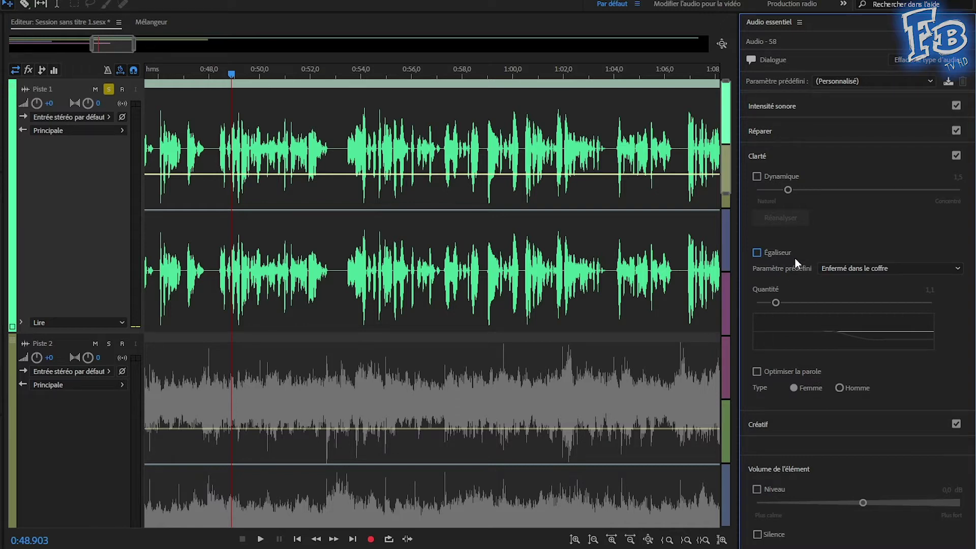
# Step: Play the dialogue while comparing Optimiser la parole for Homme and Femme, ending with Homme chosen, the option disabled and playback stopped
pyautogui.press('space')
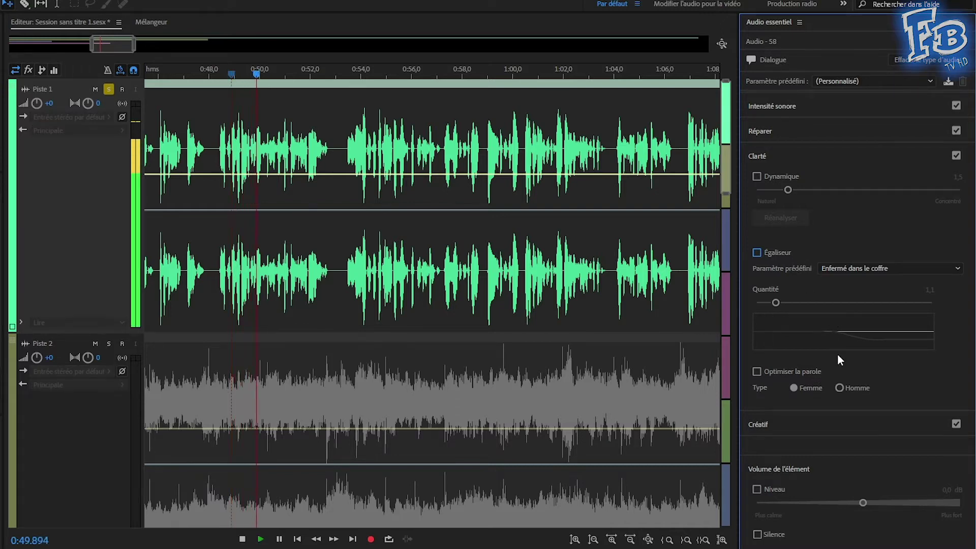
pyautogui.click(757, 372)
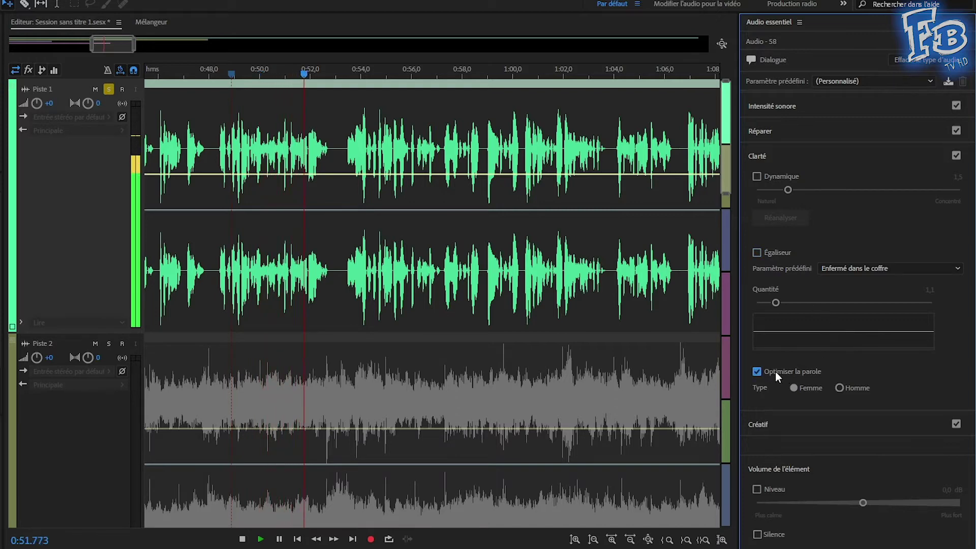
pyautogui.click(845, 388)
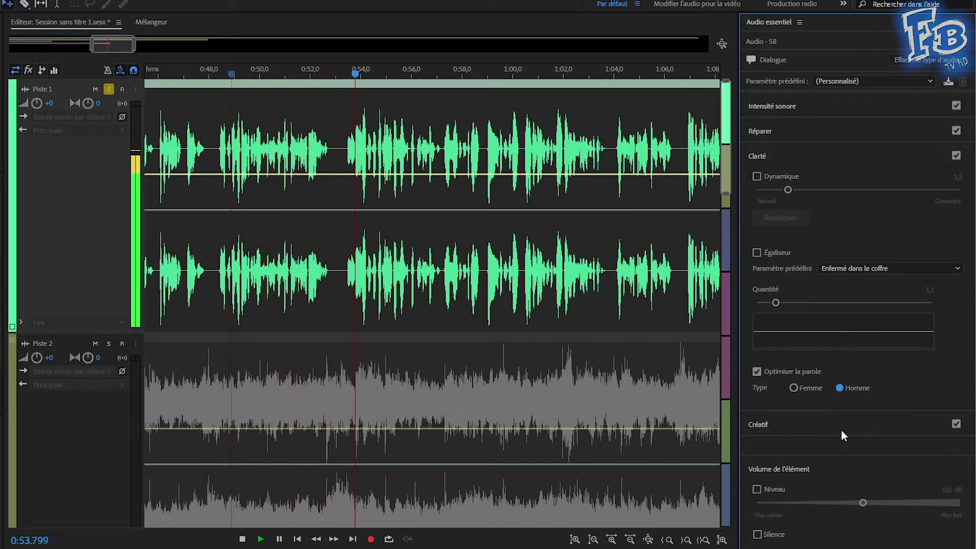
pyautogui.click(812, 388)
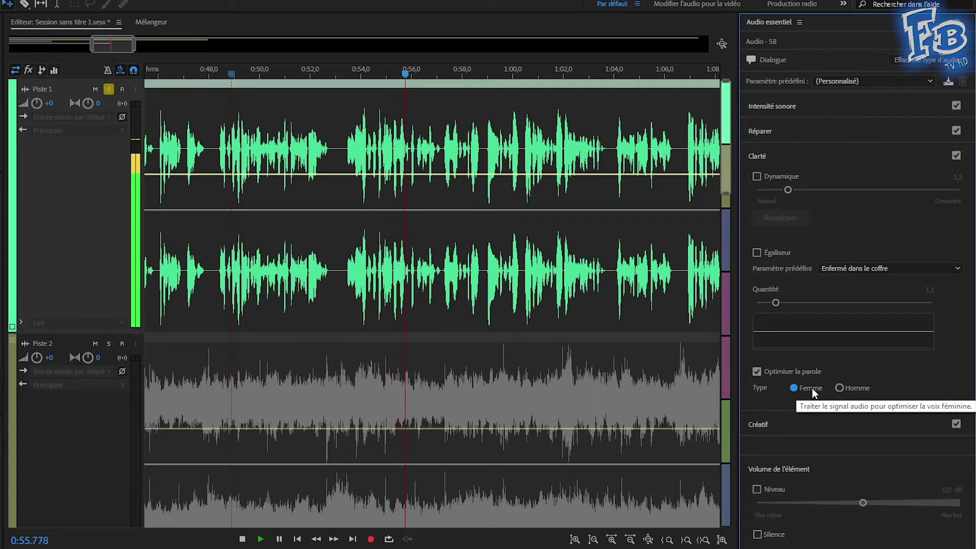
pyautogui.click(842, 388)
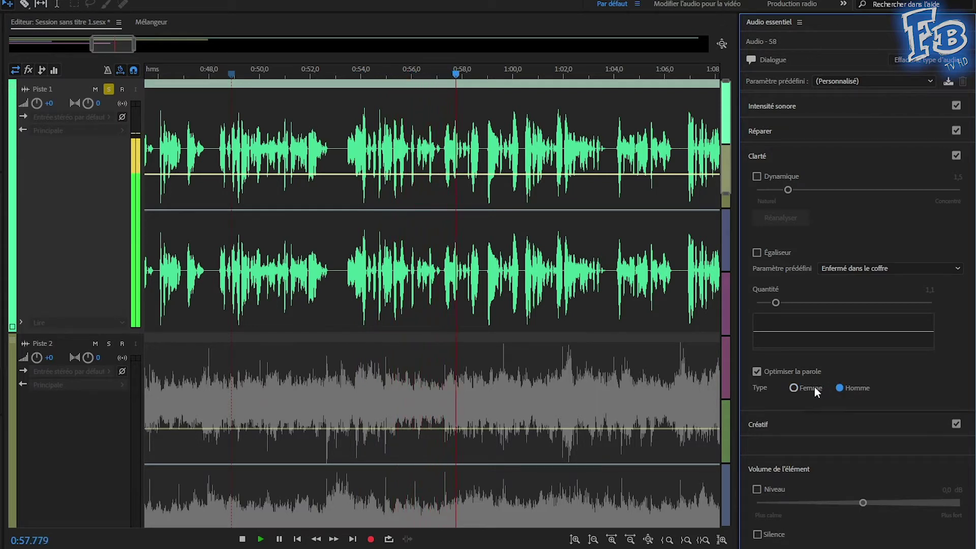
pyautogui.press('space')
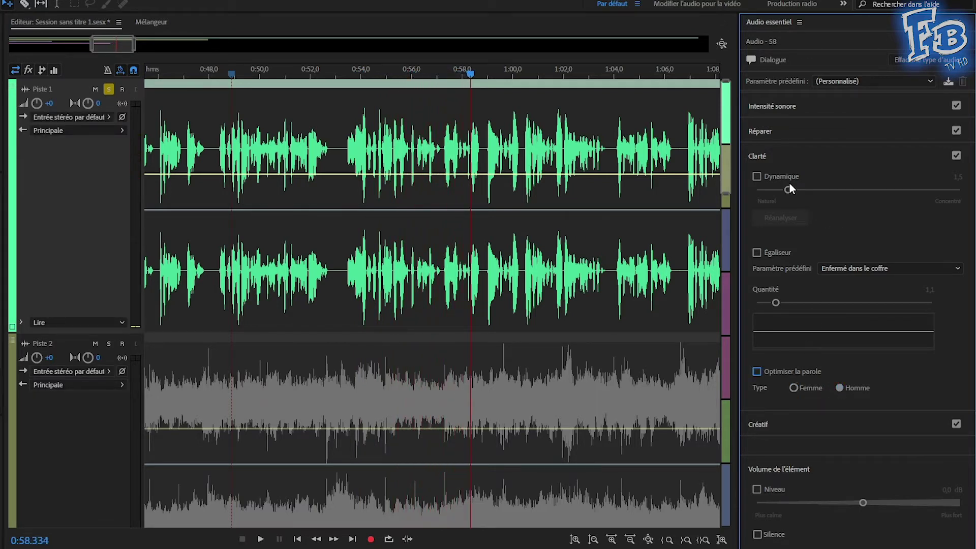
# Step: Enable Réverbération in the dialogue's Créatif settings with the preset Grande salle avec réverbération, and play the clip while adjusting the amount
pyautogui.click(778, 153)
pyautogui.click(777, 184)
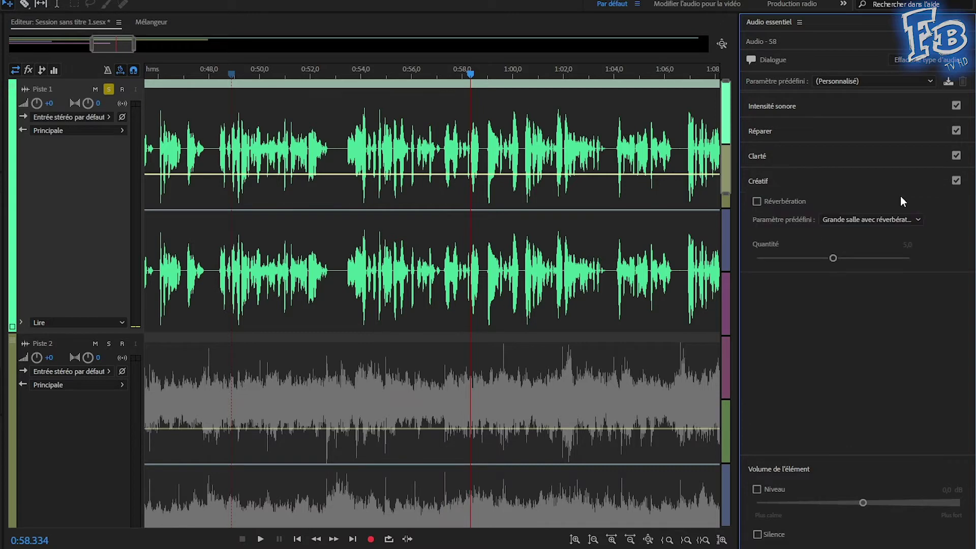
pyautogui.click(781, 201)
pyautogui.click(844, 220)
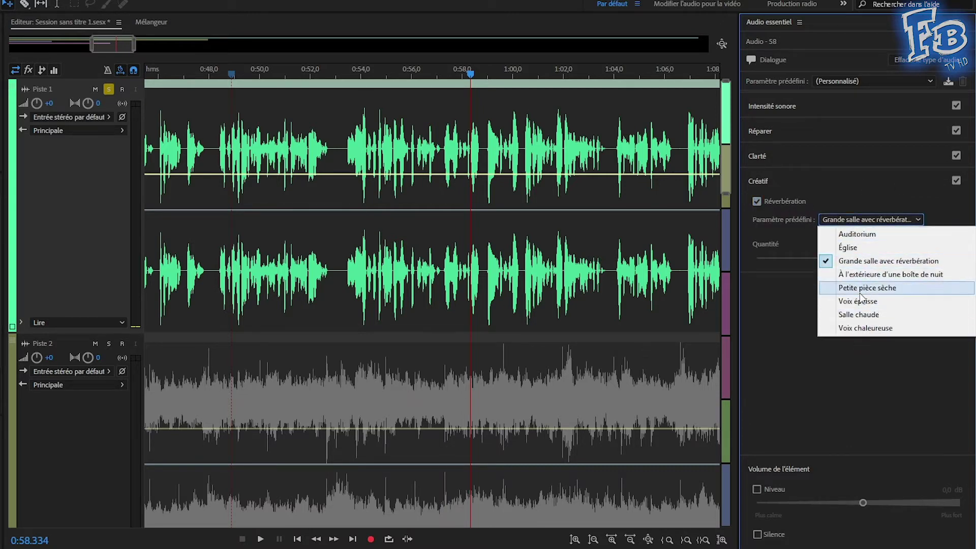
pyautogui.click(854, 262)
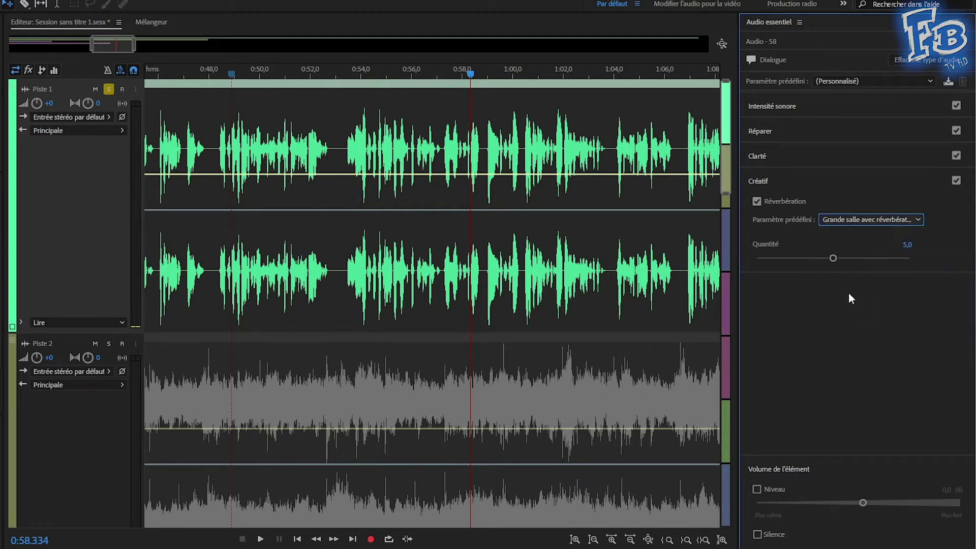
pyautogui.press('space')
pyautogui.moveTo(834, 257)
pyautogui.mouseDown()
pyautogui.moveTo(910, 259)
pyautogui.moveTo(784, 258)
pyautogui.moveTo(836, 258)
pyautogui.mouseUp()
# Step: Try the reverb presets Petite pièce sèche and Église, the latter at 6.7, and disable Réverbération
pyautogui.click(853, 221)
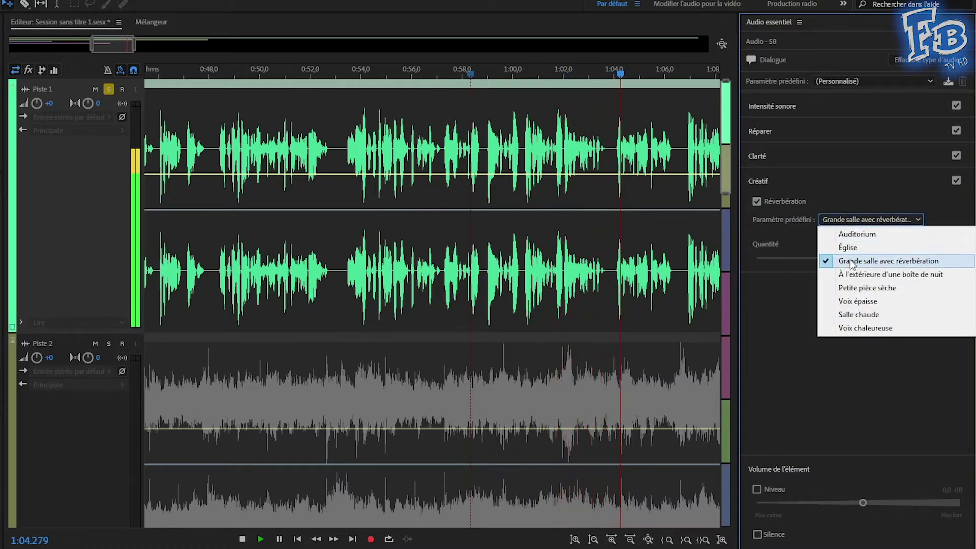
pyautogui.click(849, 287)
pyautogui.click(872, 220)
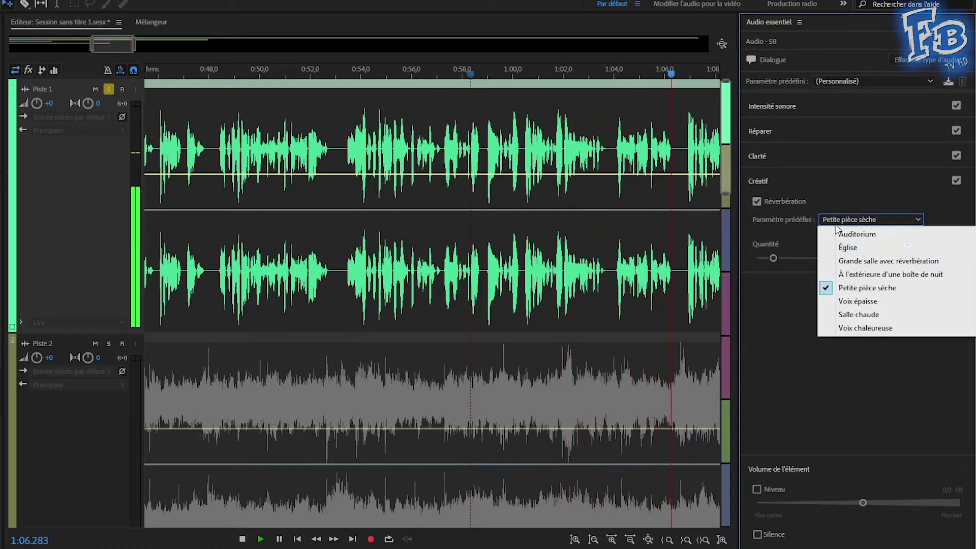
pyautogui.click(834, 247)
pyautogui.moveTo(838, 258); pyautogui.dragTo(859, 258)
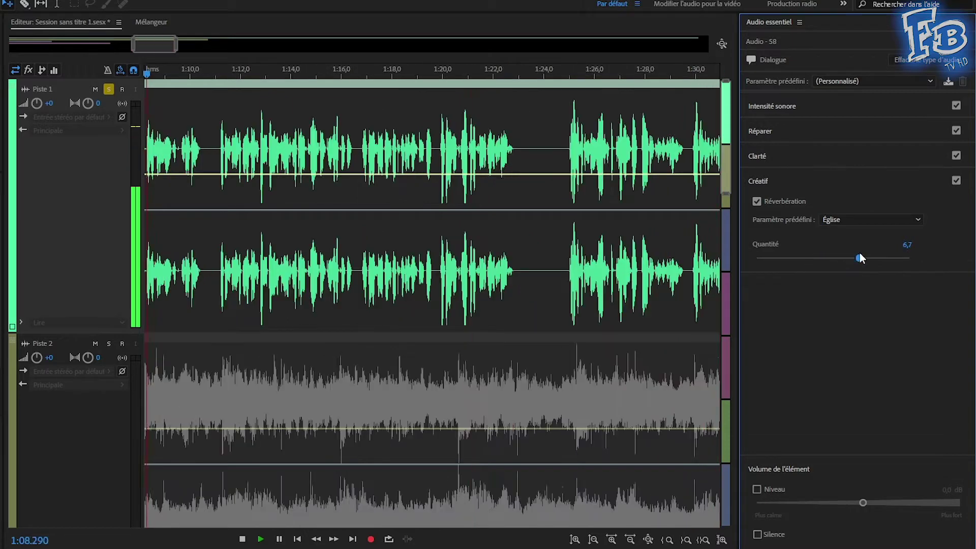
pyautogui.click(782, 201)
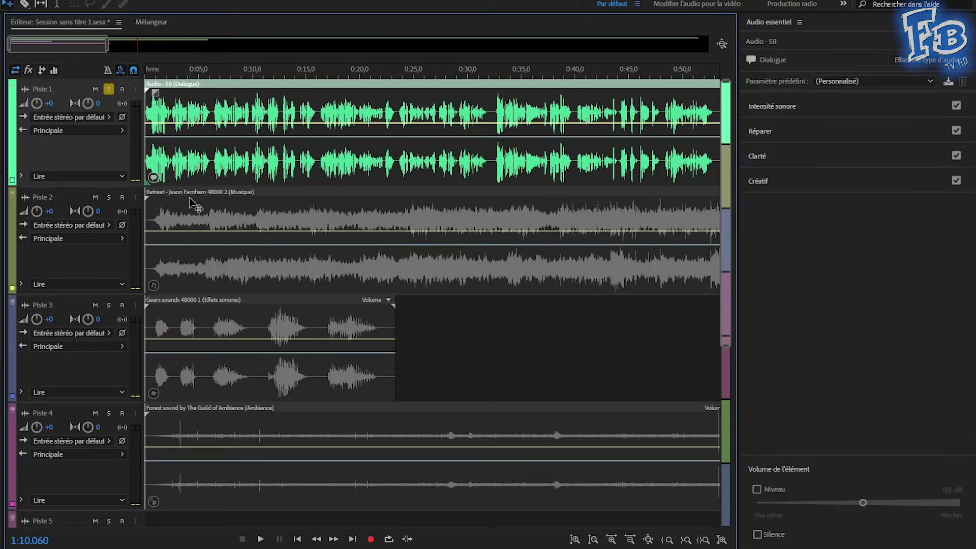
# Step: Select the music clip on Piste 2 and solo that track instead of Piste 1
pyautogui.click(189, 200)
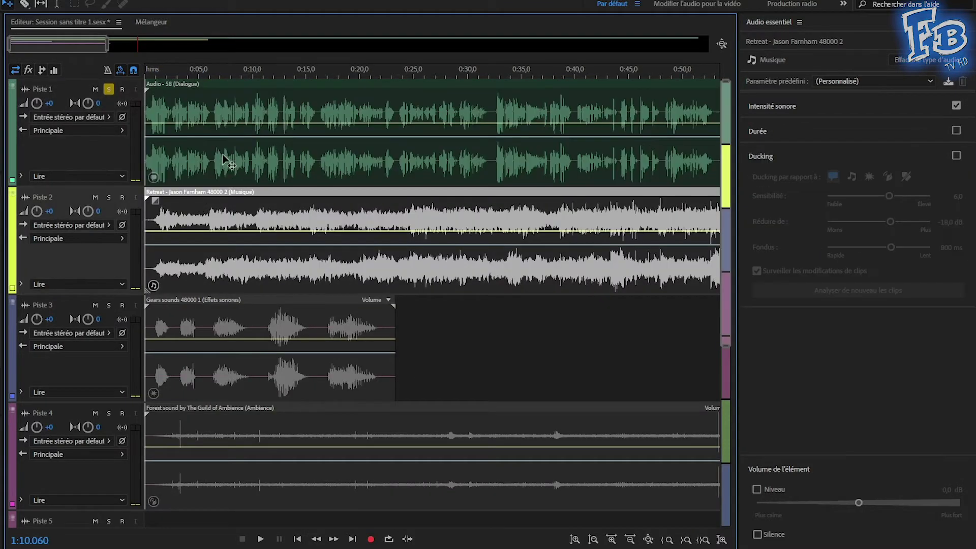
pyautogui.click(109, 90)
pyautogui.click(109, 197)
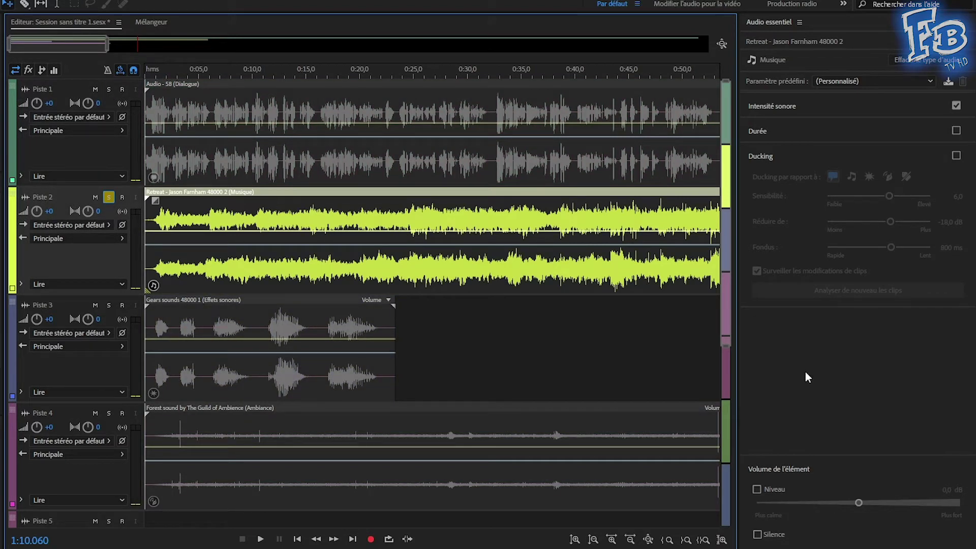
# Step: Listen to the music track from the beginning of the session and stop playback
pyautogui.press('space')
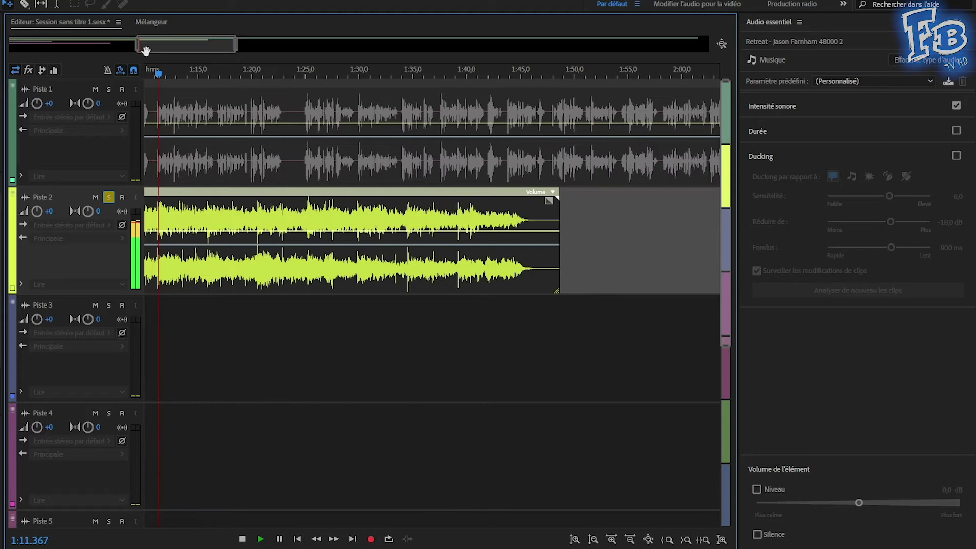
pyautogui.moveTo(186, 44); pyautogui.dragTo(58, 44)
pyautogui.press('Home')
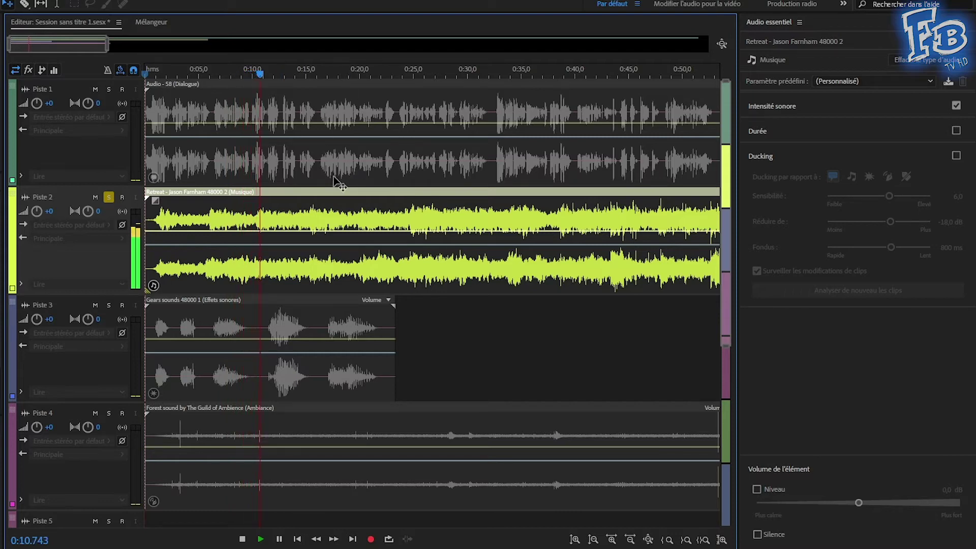
pyautogui.press('space')
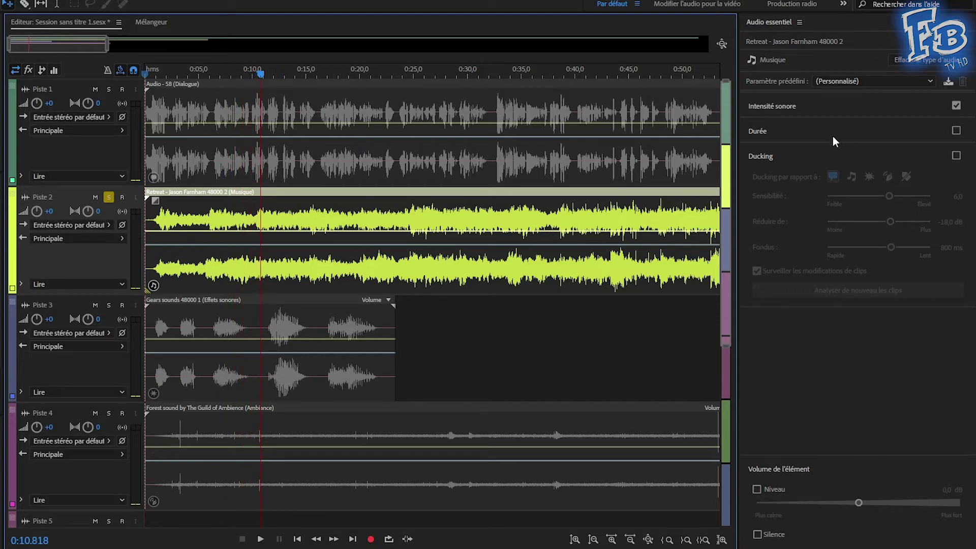
# Step: Try the automatic loudness match on the music clip, resetting it during playback for comparison and stopping playback
pyautogui.click(787, 105)
pyautogui.click(797, 131)
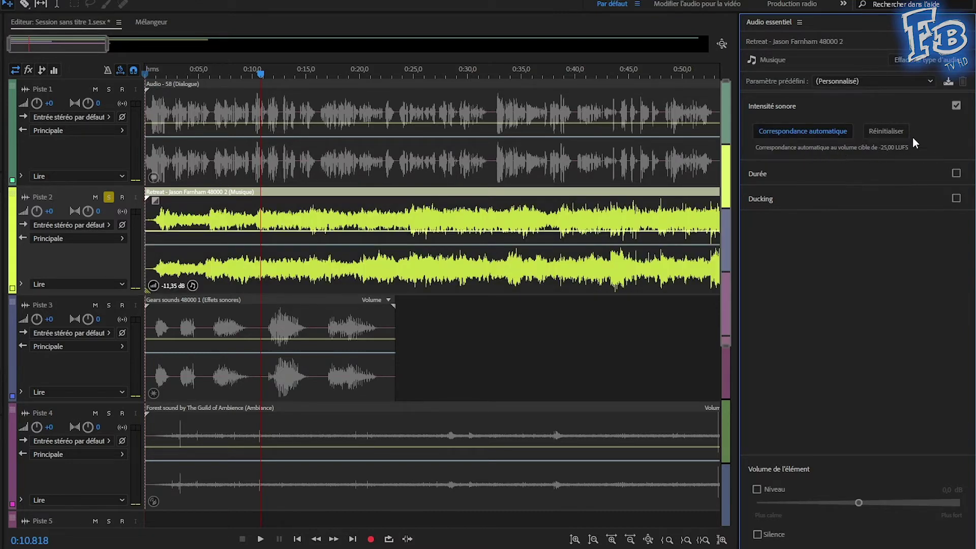
pyautogui.press('space')
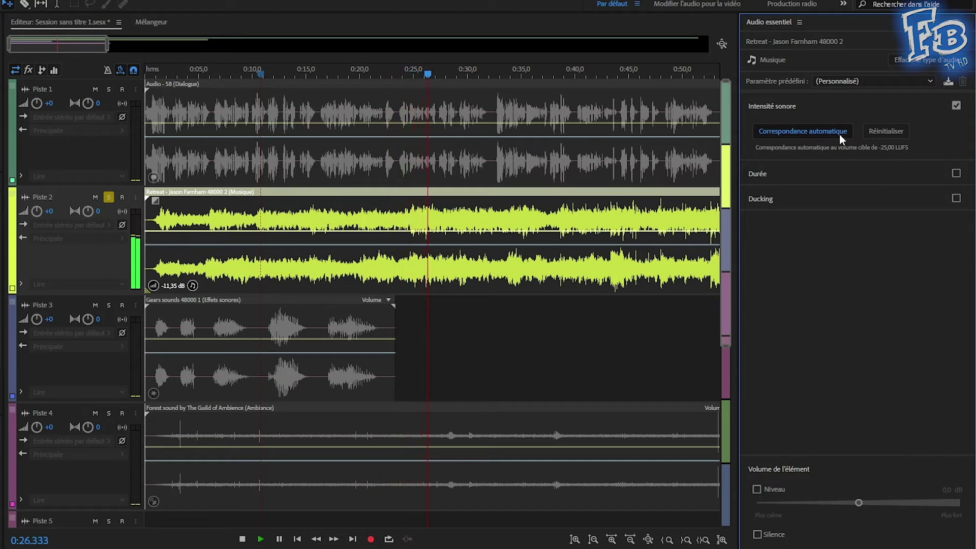
pyautogui.click(887, 132)
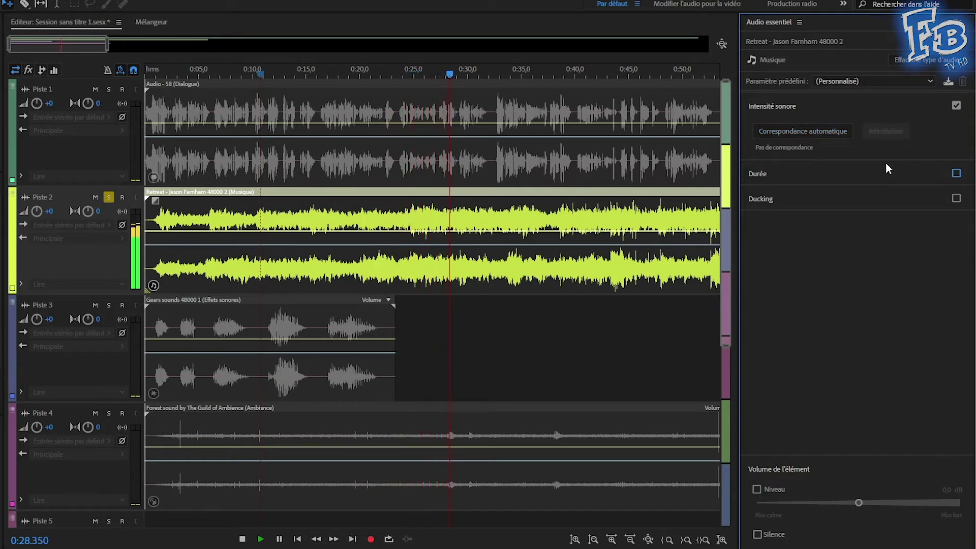
pyautogui.press('space')
# Step: Enable Durée for the music clip with the Elargissement method and try a shorter target duration
pyautogui.click(954, 131)
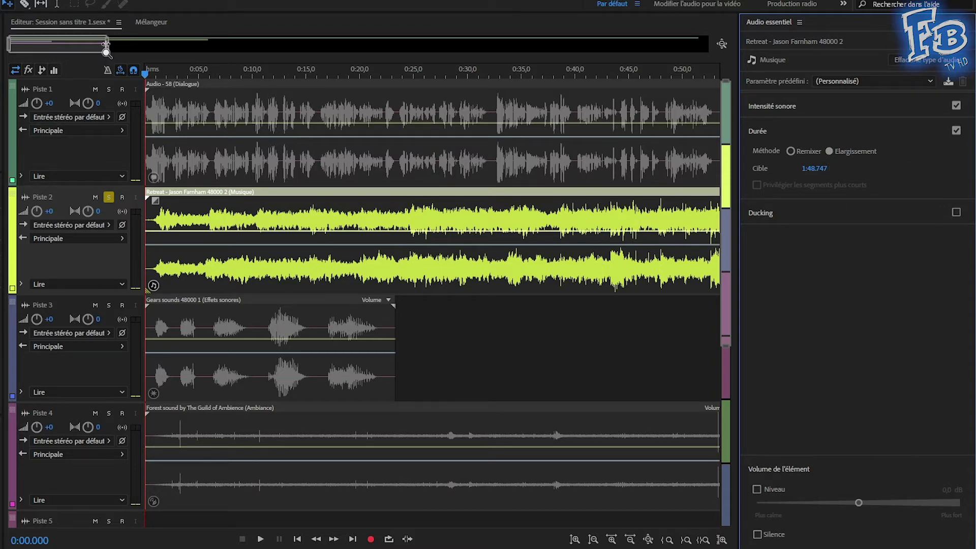
pyautogui.moveTo(108, 44); pyautogui.dragTo(292, 45)
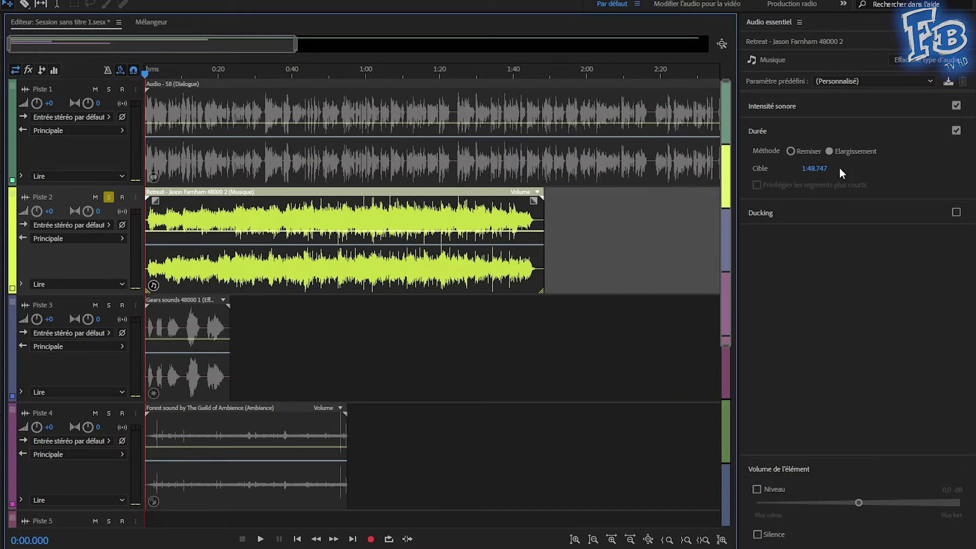
pyautogui.moveTo(815, 168); pyautogui.dragTo(740, 171)
pyautogui.moveTo(375, 236); pyautogui.dragTo(391, 236)
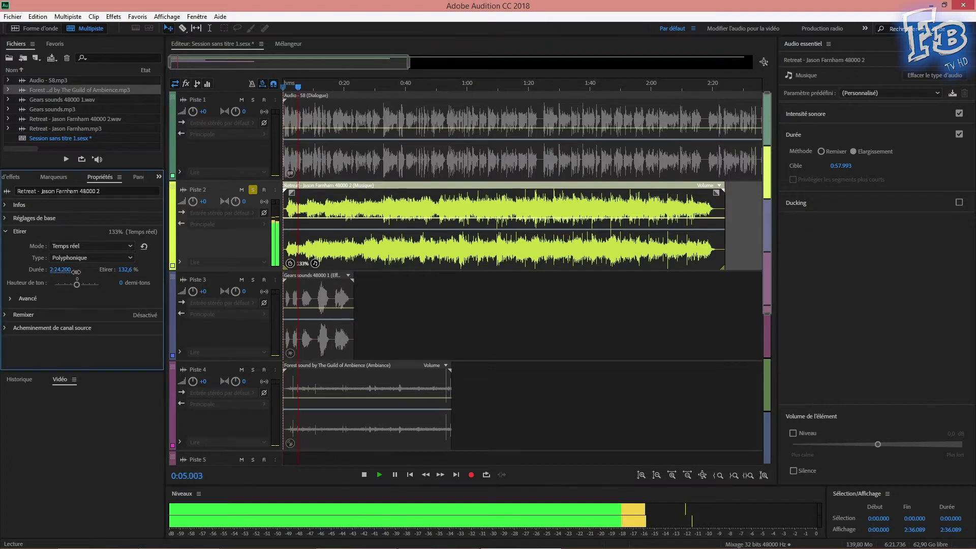
# Step: Stretch the music clip to a duration of 4:08.000 and set its stretch mode to Rendu (haute qualité)
pyautogui.moveTo(71, 271); pyautogui.dragTo(422, 275)
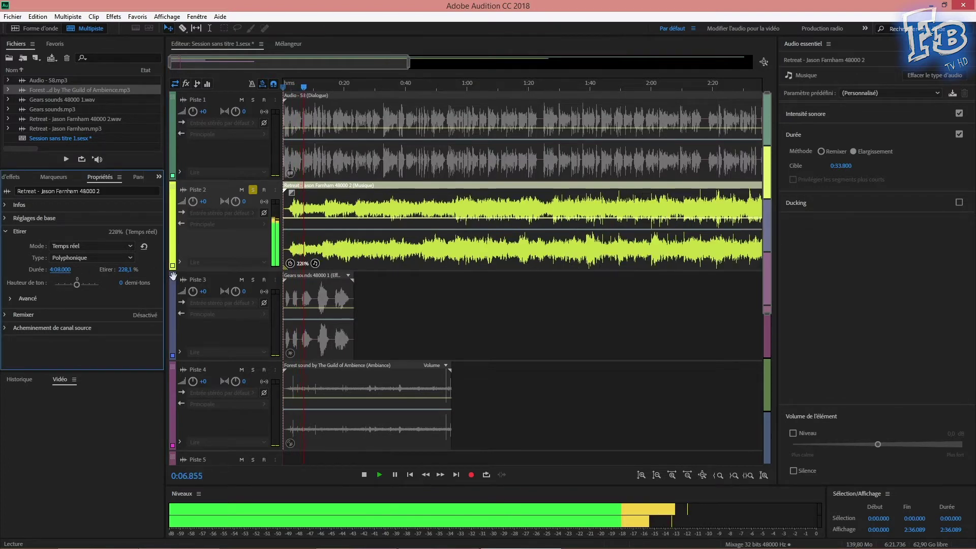
pyautogui.click(130, 246)
pyautogui.click(127, 282)
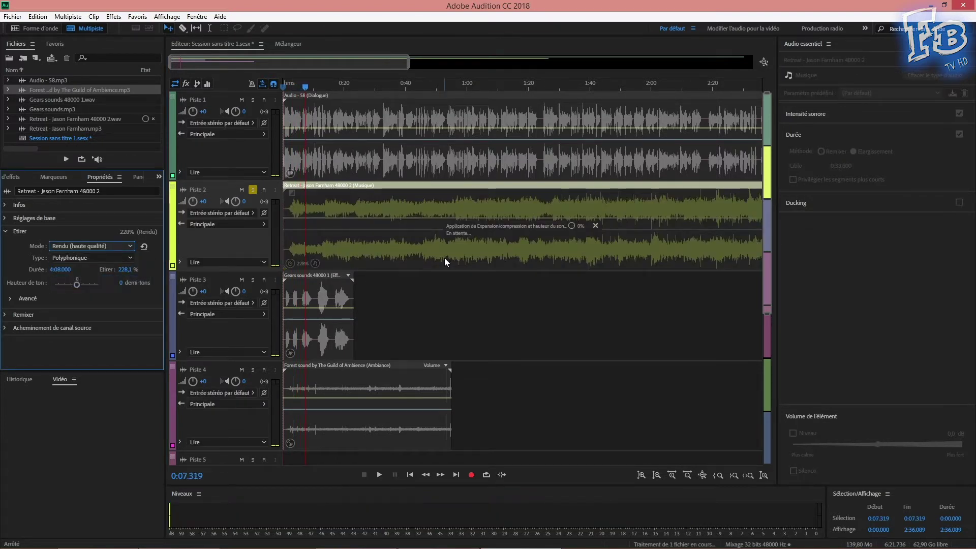
# Step: Listen to the stretched music clip and examine its expansion mode options, keeping Rendu selected, and pause playback
pyautogui.rightClick(422, 229)
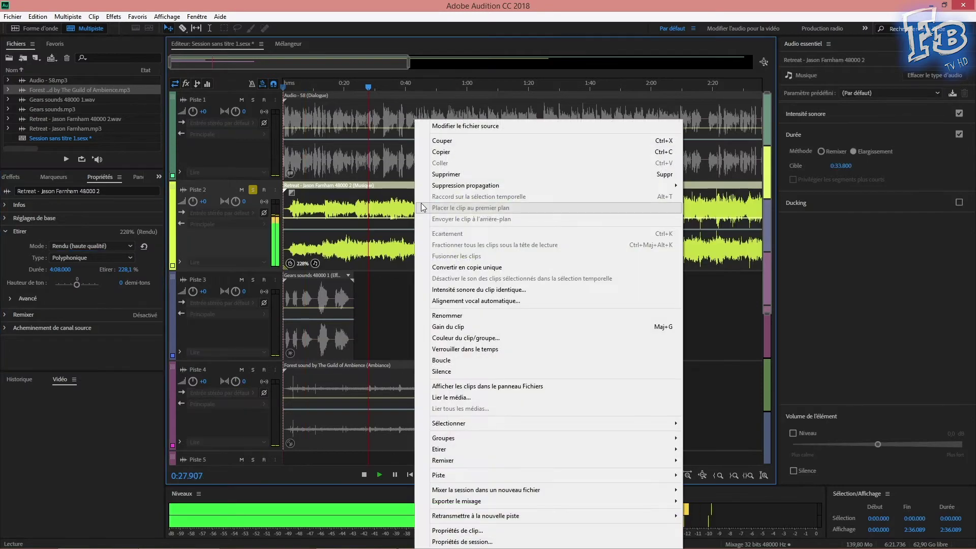
pyautogui.moveTo(514, 448)
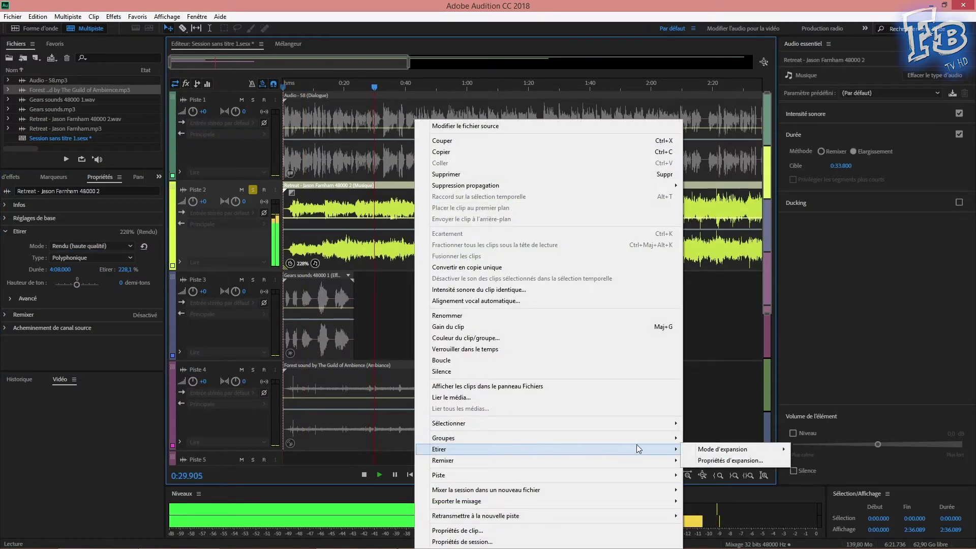
pyautogui.moveTo(752, 449)
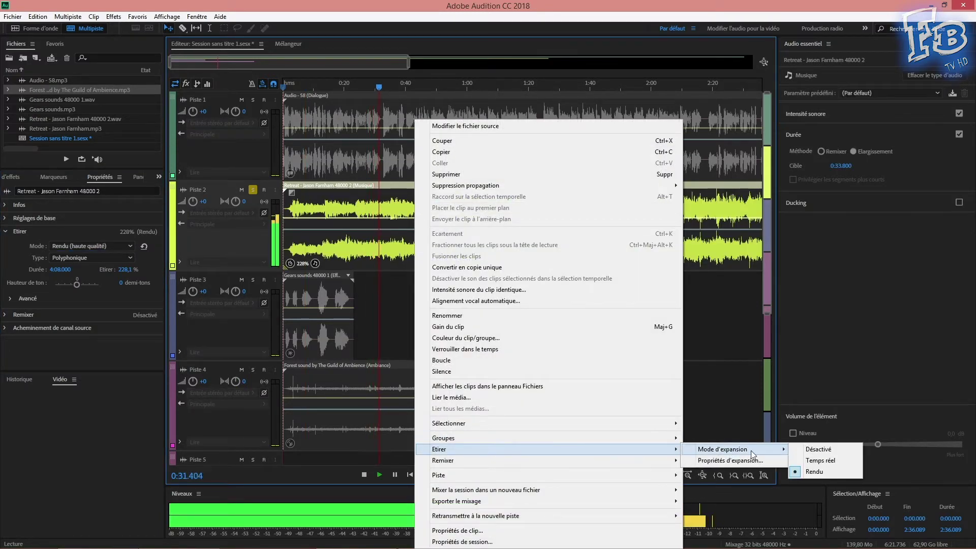
pyautogui.click(813, 471)
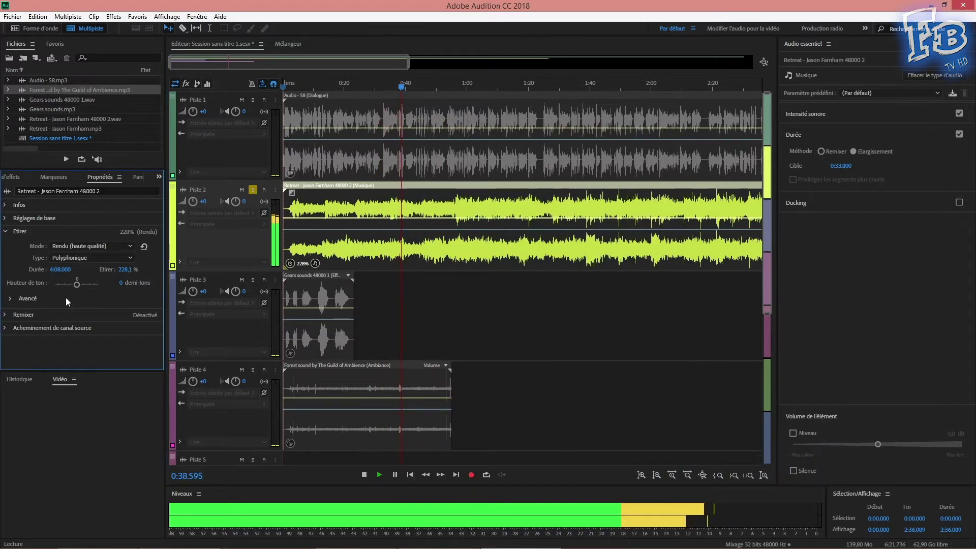
pyautogui.press('space')
pyautogui.click(378, 477)
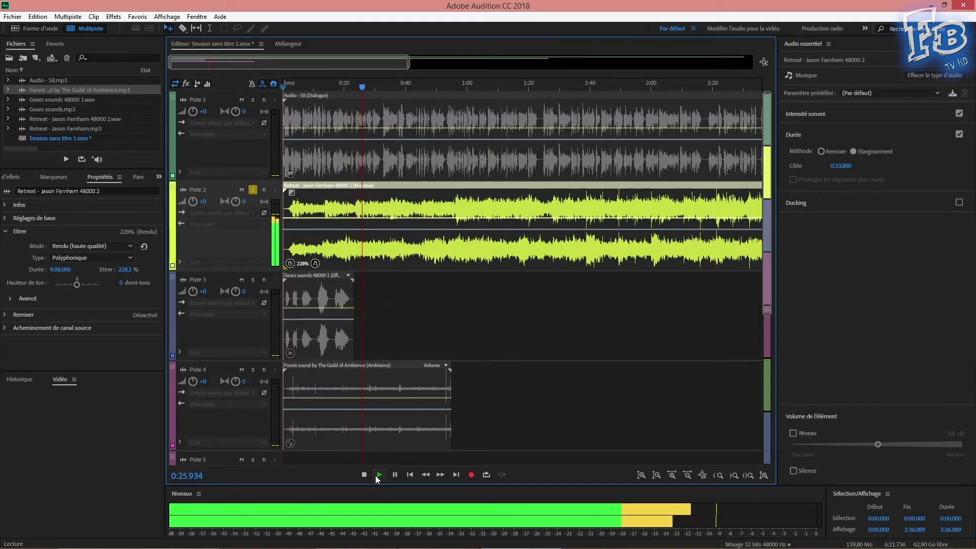
pyautogui.rightClick(414, 253)
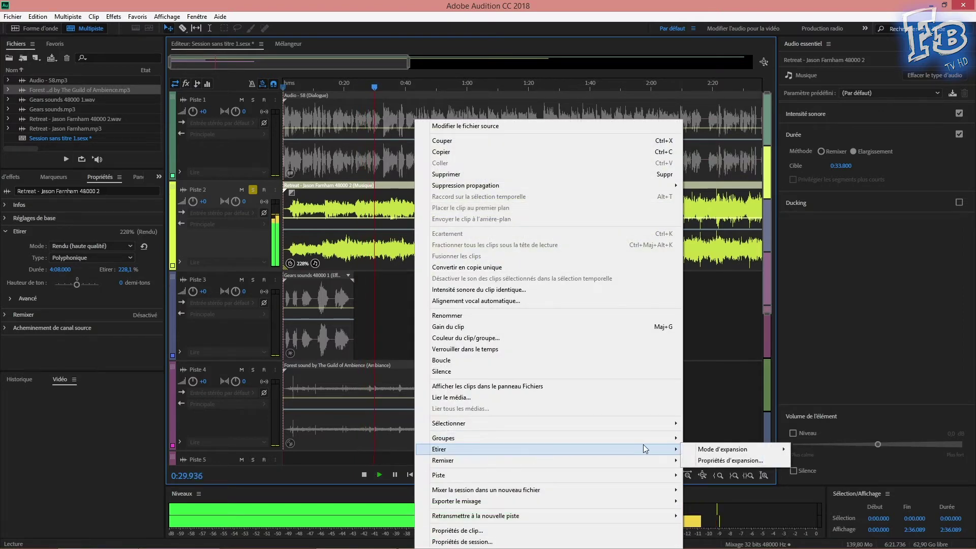
pyautogui.moveTo(763, 450)
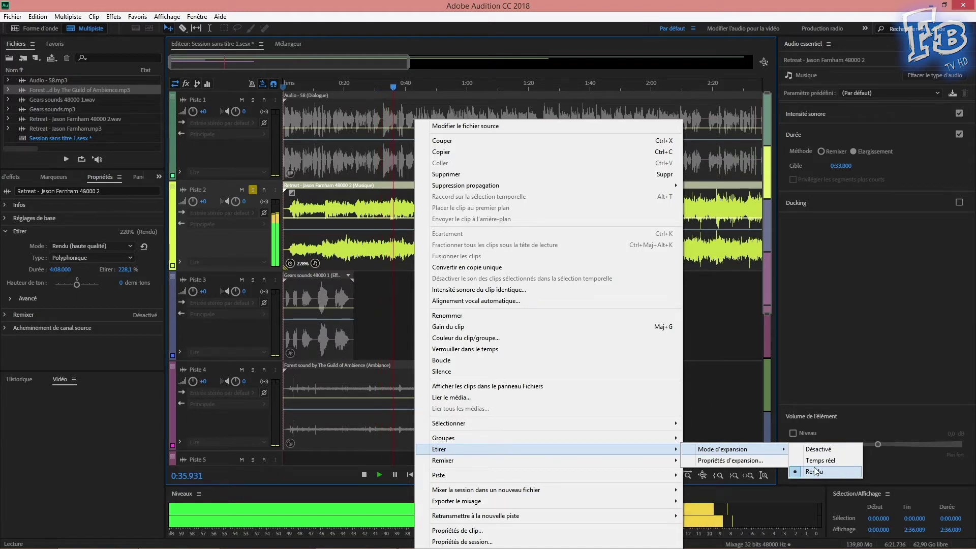
pyautogui.click(103, 240)
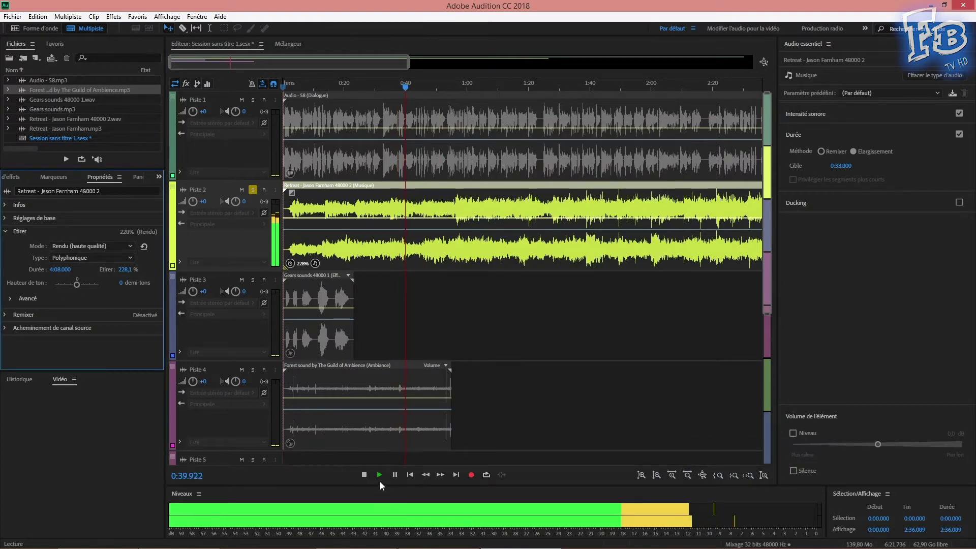
pyautogui.click(393, 476)
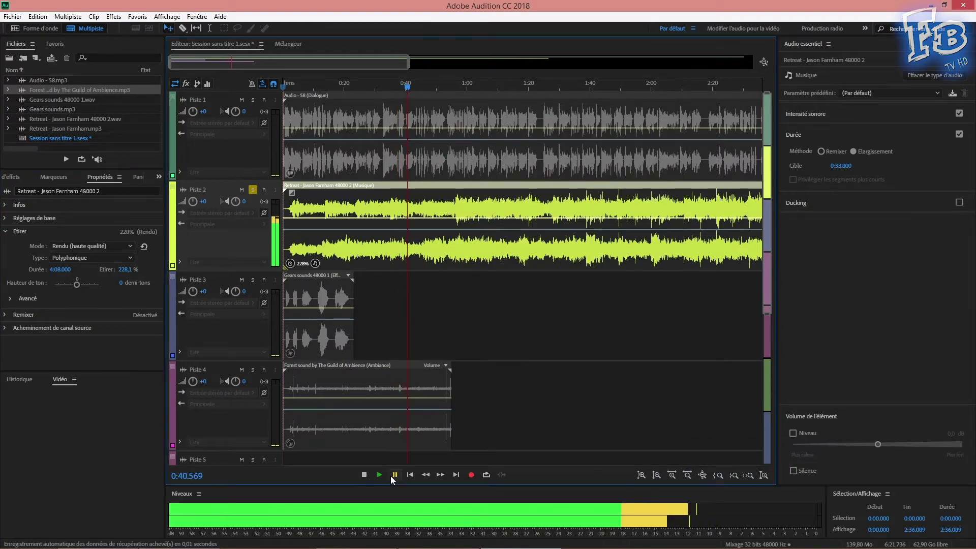
# Step: Return the music clip's stretch to 100 % and switch its Durée method to Remixer
pyautogui.click(63, 270)
pyautogui.write('100')
pyautogui.press('Return')
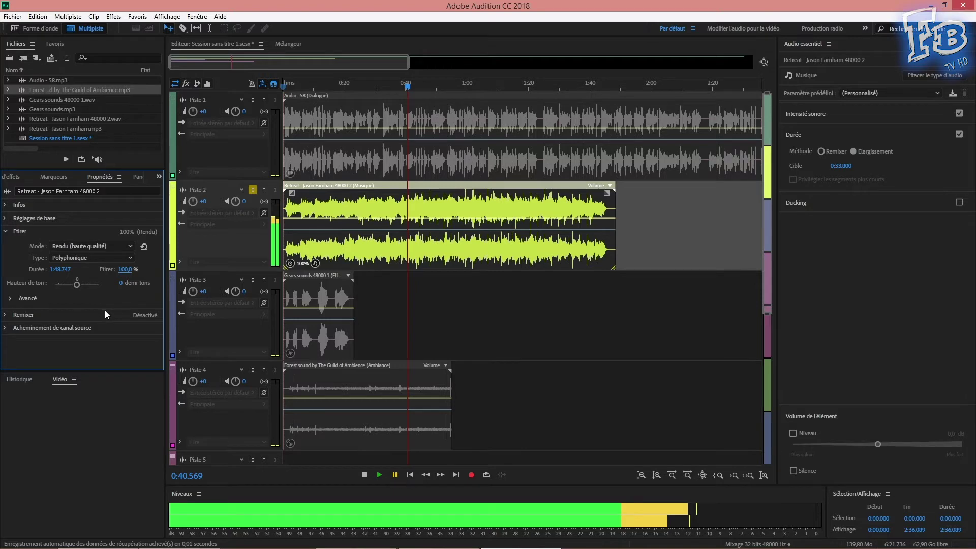
pyautogui.click(821, 152)
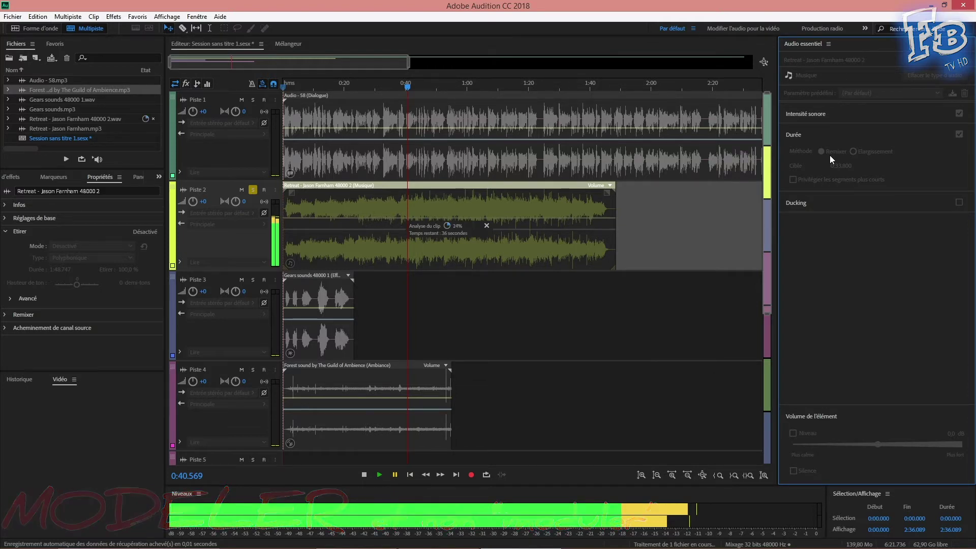
# Step: Play the remixed music clip from the beginning and listen across its edit transition
pyautogui.click(380, 475)
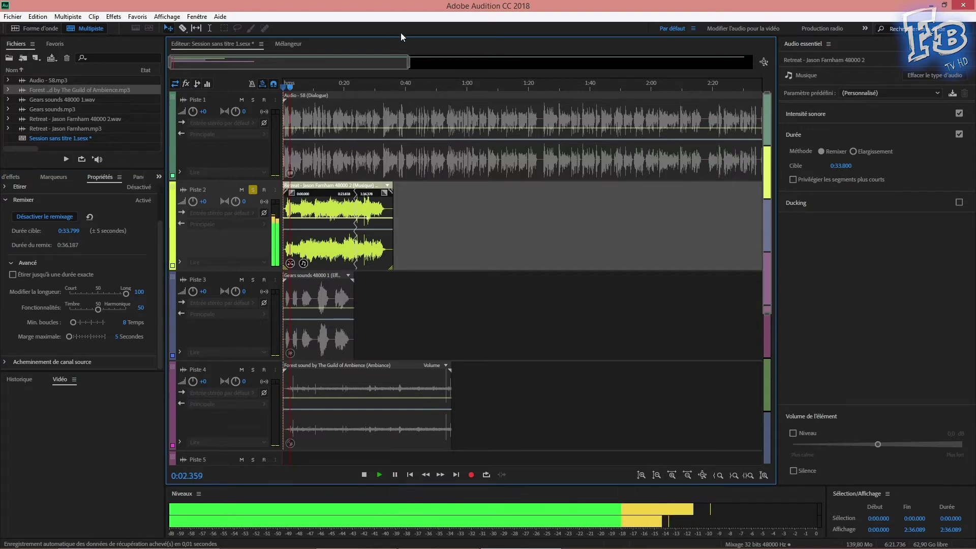
pyautogui.scroll(2, 348, 65)
pyautogui.scroll(3, 348, 64)
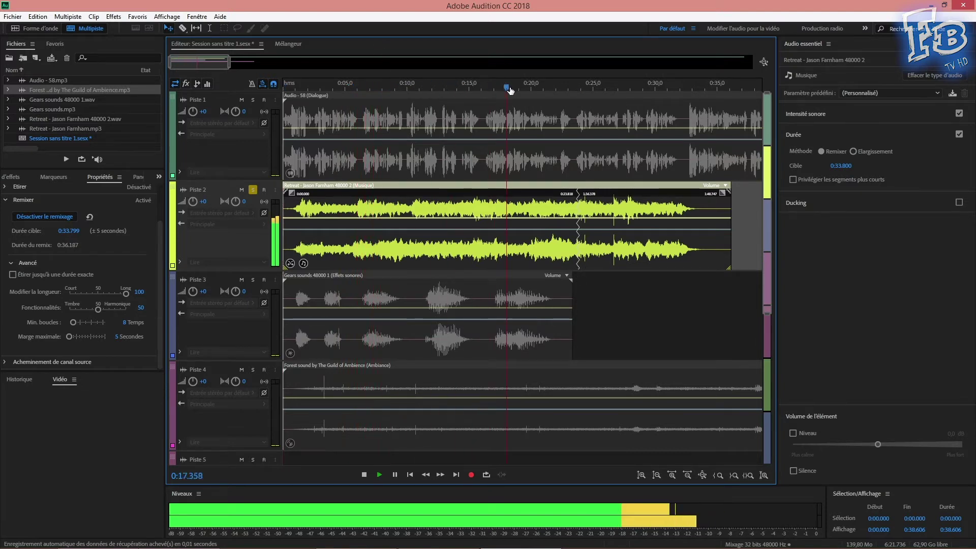
pyautogui.click(546, 86)
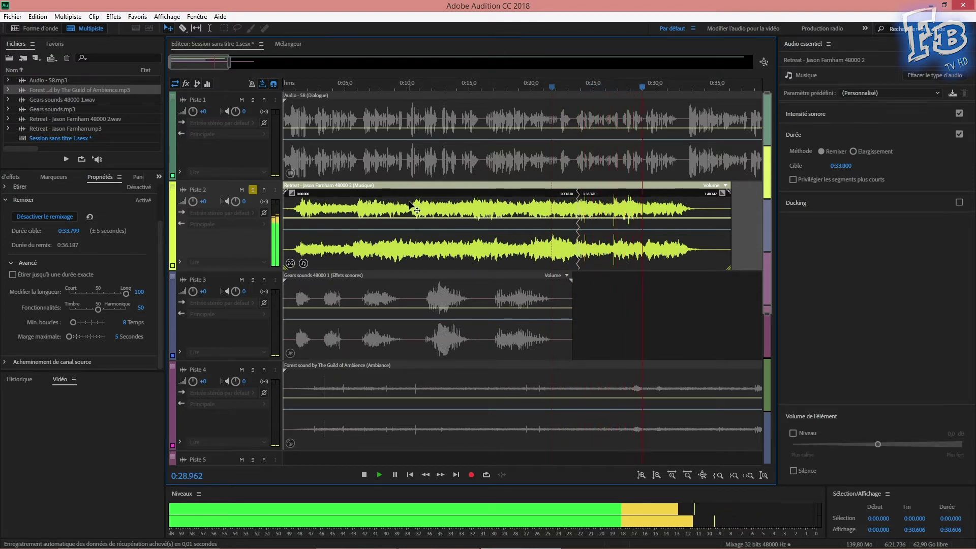
pyautogui.click(240, 60)
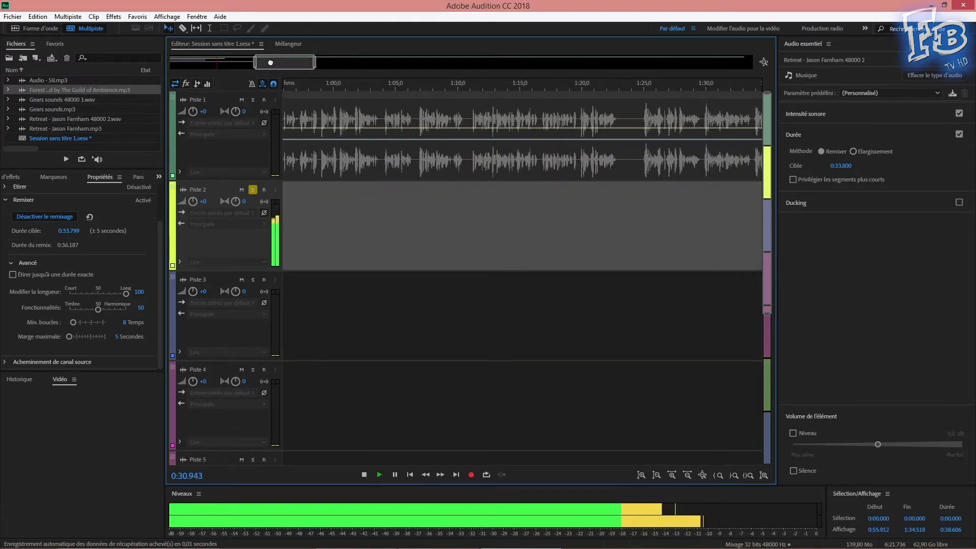
pyautogui.click(228, 63)
pyautogui.moveTo(229, 64); pyautogui.dragTo(342, 64)
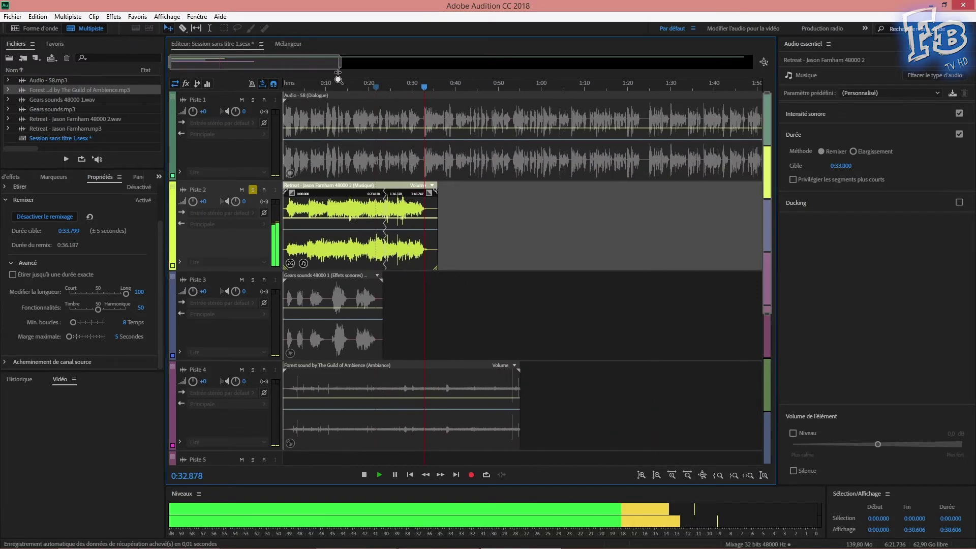
# Step: Set the remix target duration to 1:01.000, Modifier la longueur to 0 and Fonctionnalités to 73
pyautogui.click(69, 231)
pyautogui.write('1:01')
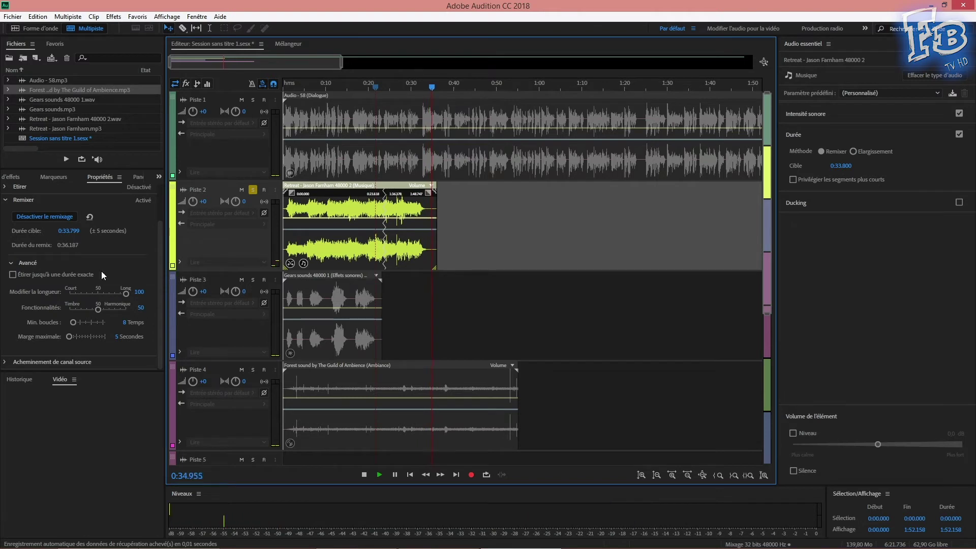
pyautogui.press('Return')
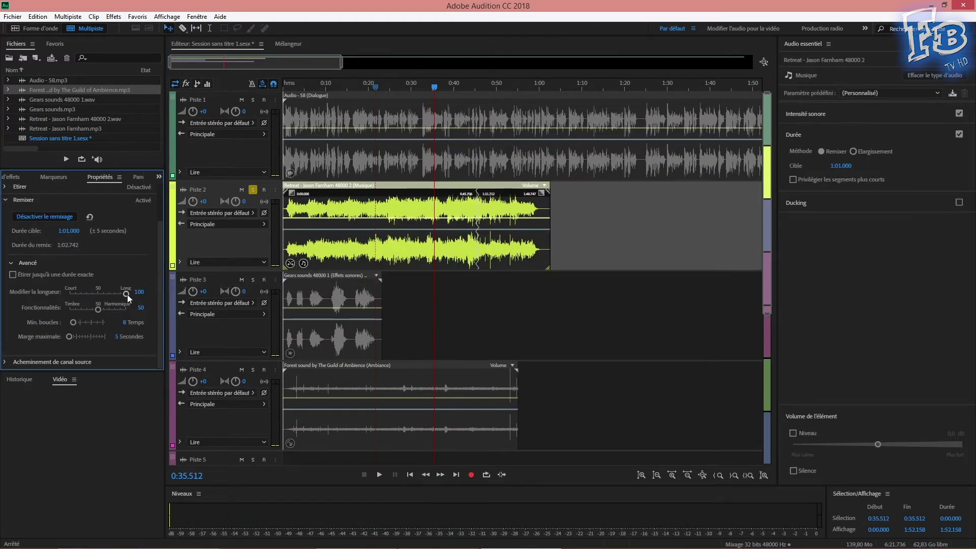
pyautogui.moveTo(95, 298); pyautogui.dragTo(110, 310)
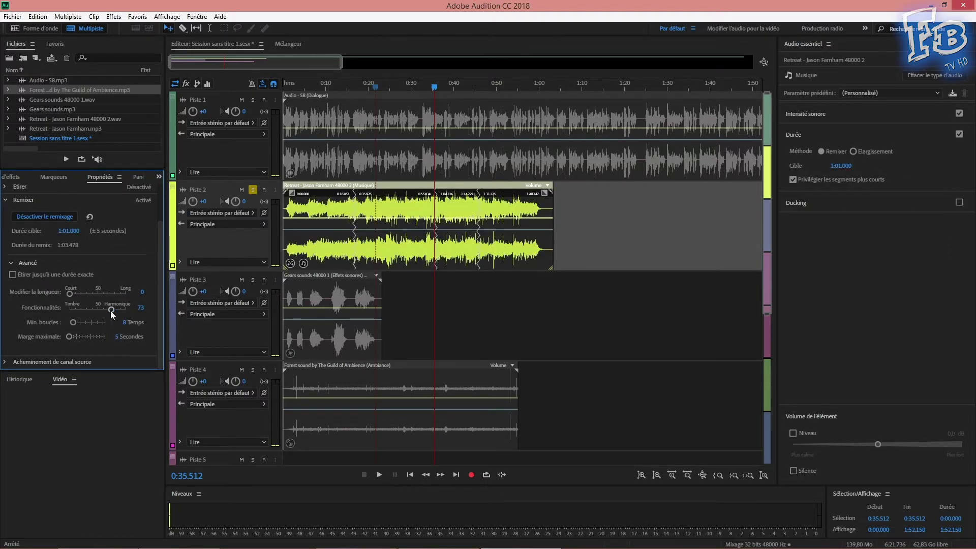
# Step: Play the remixed music from about 0:14 and listen to its successive edit transitions
pyautogui.click(344, 88)
pyautogui.press('space')
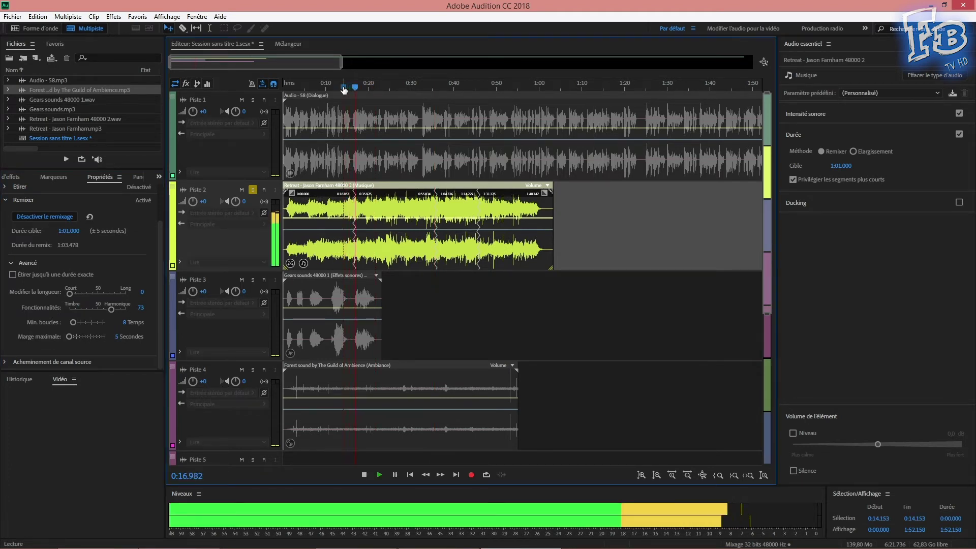
pyautogui.click(431, 89)
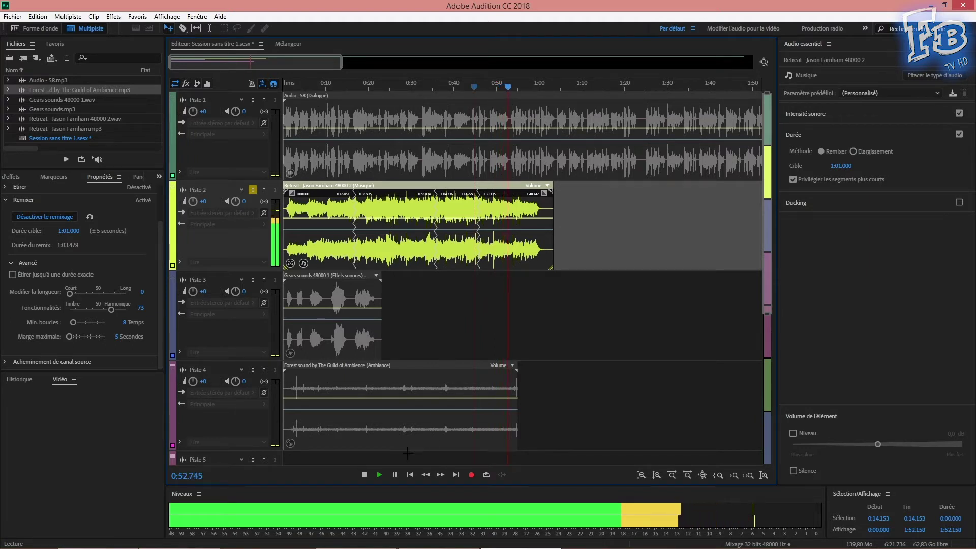
# Step: Set the remix's Marge maximale to 20 seconds and target duration to 0:16.300, and listen up to the end of the clip
pyautogui.moveTo(70, 336); pyautogui.dragTo(91, 336)
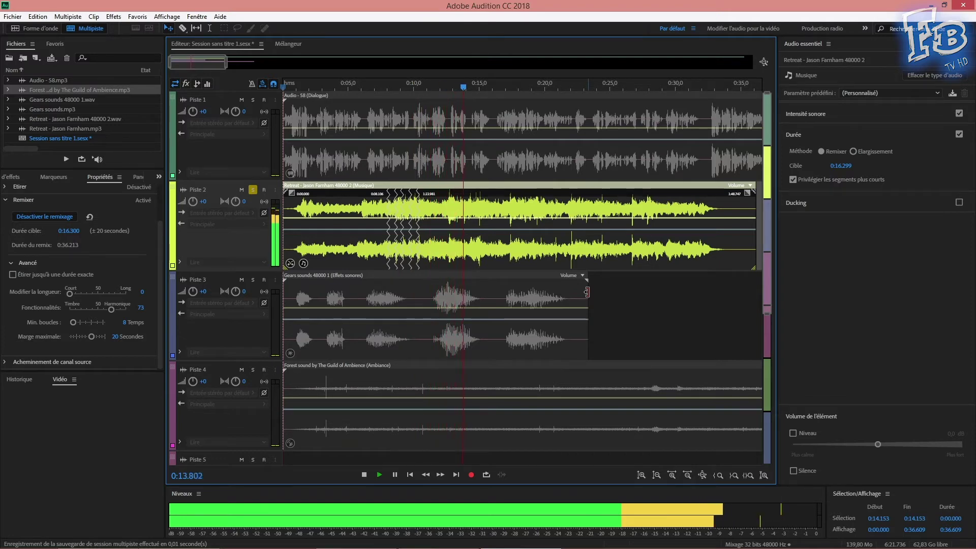
pyautogui.moveTo(480, 87); pyautogui.dragTo(677, 88)
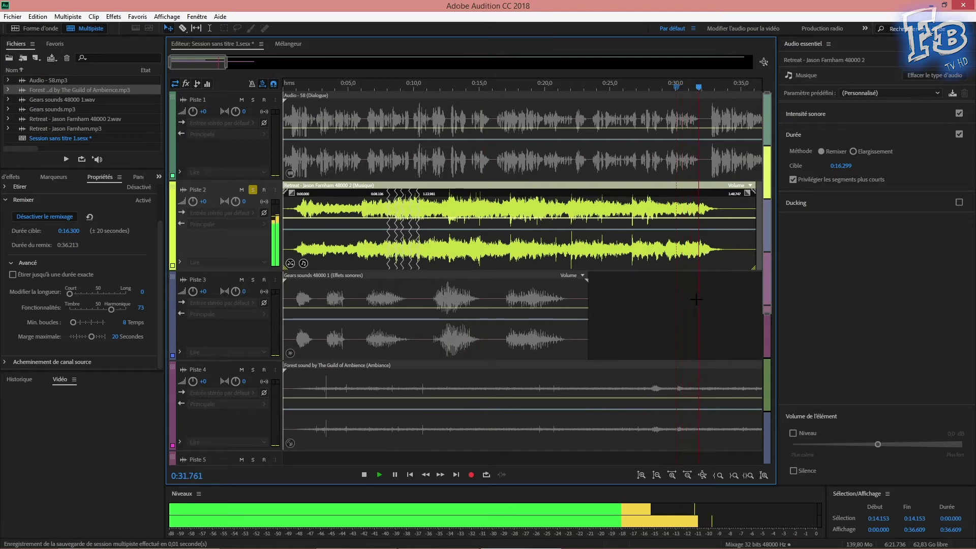
pyautogui.press('space')
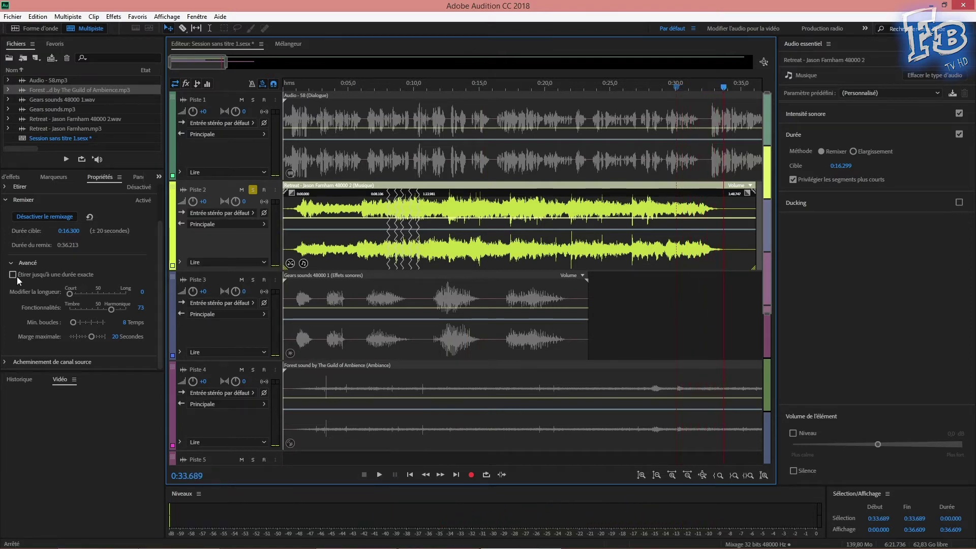
# Step: Enable Etirer jusqu'à une durée exacte for the remix and play the music clip from the beginning
pyautogui.click(35, 274)
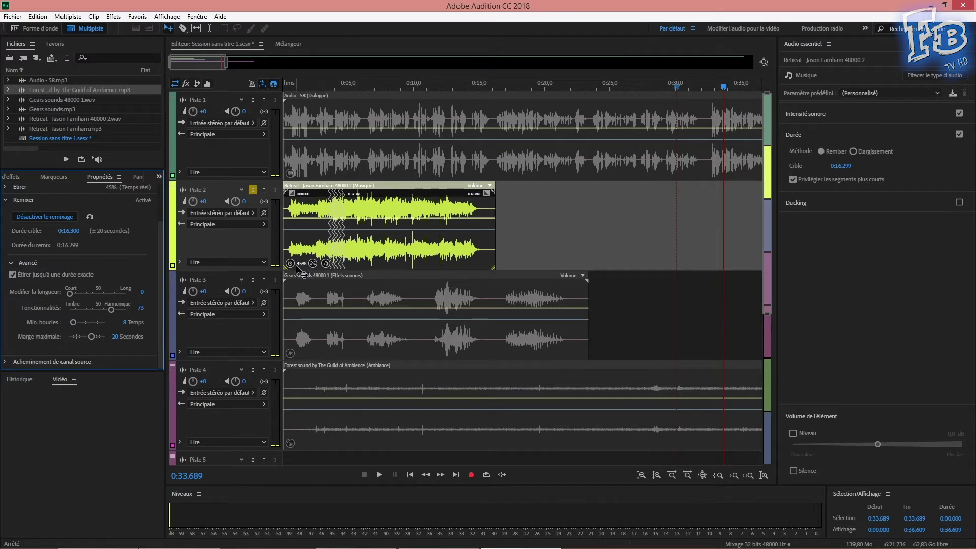
pyautogui.press('Home')
pyautogui.press('space')
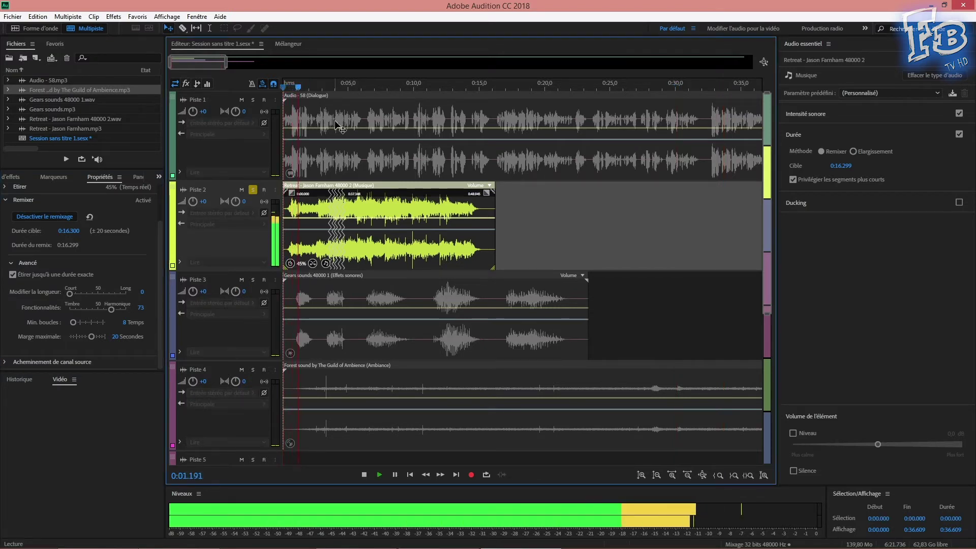
# Step: Set the remix target duration to 0:29.000, listen to the clip and stop playback
pyautogui.moveTo(70, 231); pyautogui.dragTo(123, 236)
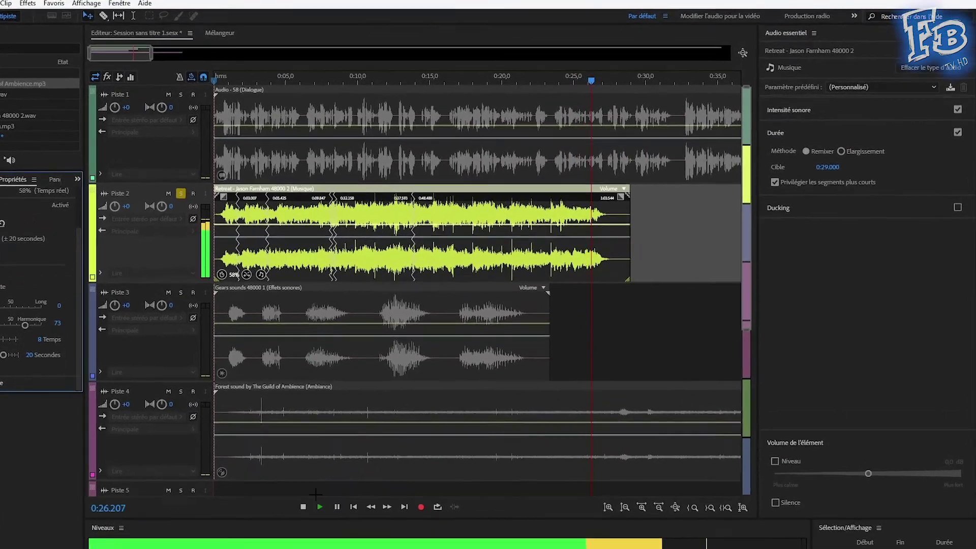
pyautogui.click(303, 507)
# Step: Enable Ducking against dialogue for the music clip and play the session from about 0:30
pyautogui.click(957, 156)
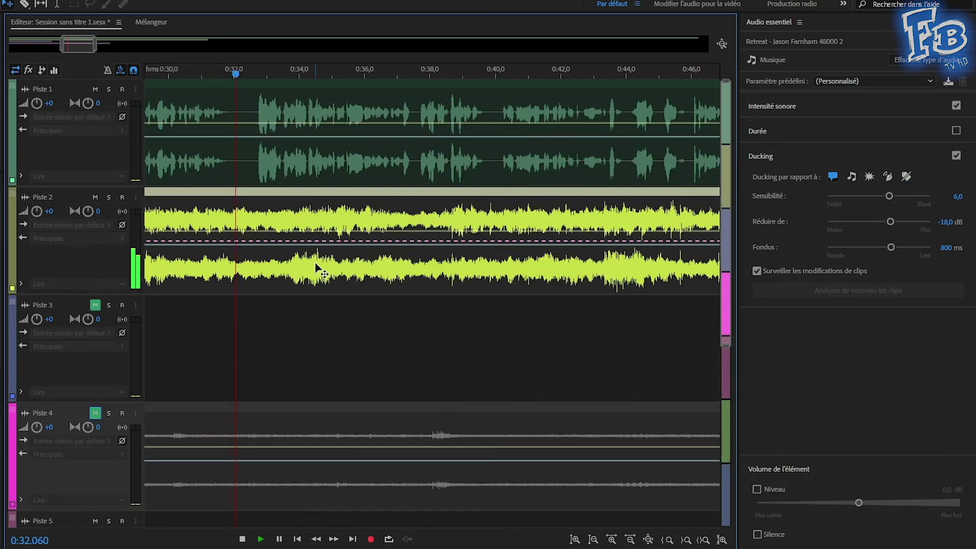
pyautogui.click(180, 75)
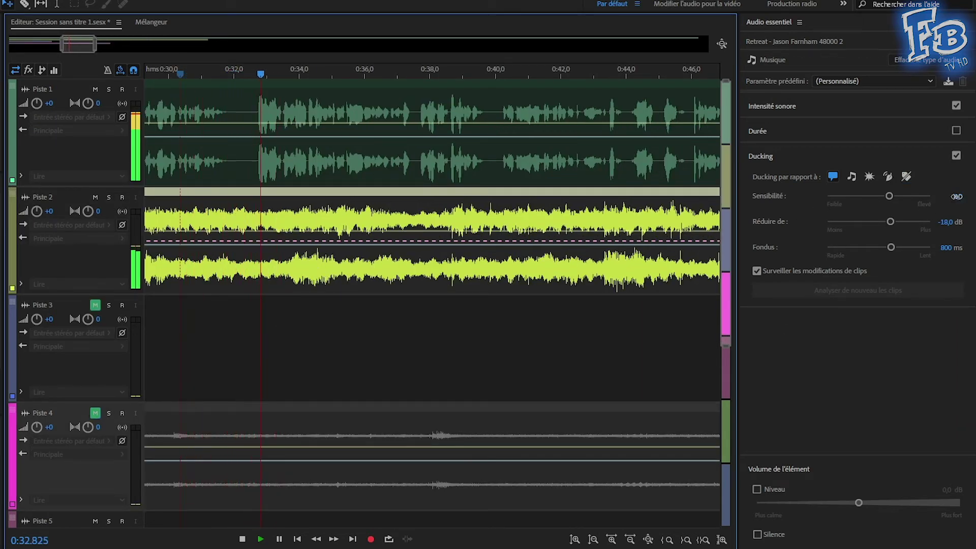
# Step: Set the ducking Sensibilité to 9,5 and Fondus to 173 ms, and replay from about 0:30
pyautogui.moveTo(957, 196); pyautogui.dragTo(974, 196)
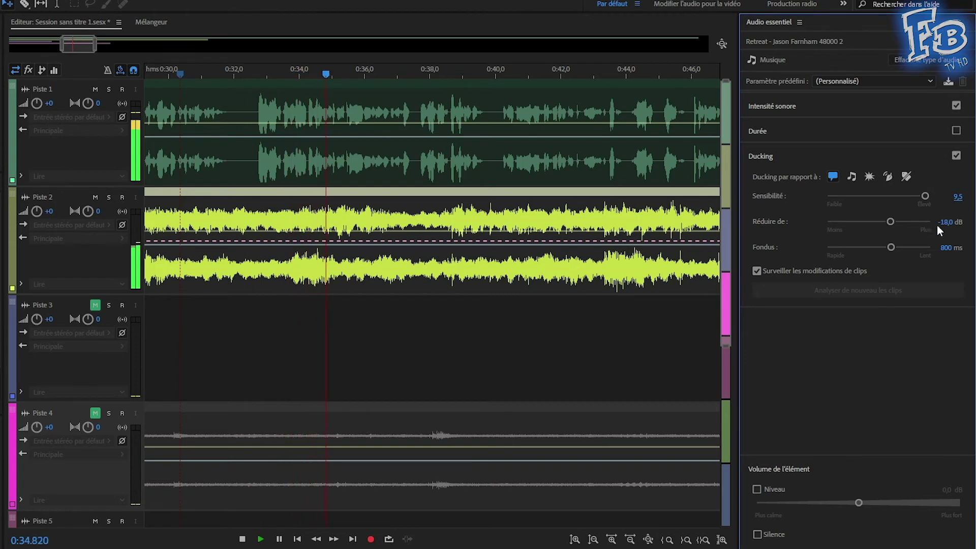
pyautogui.moveTo(862, 248); pyautogui.dragTo(855, 248)
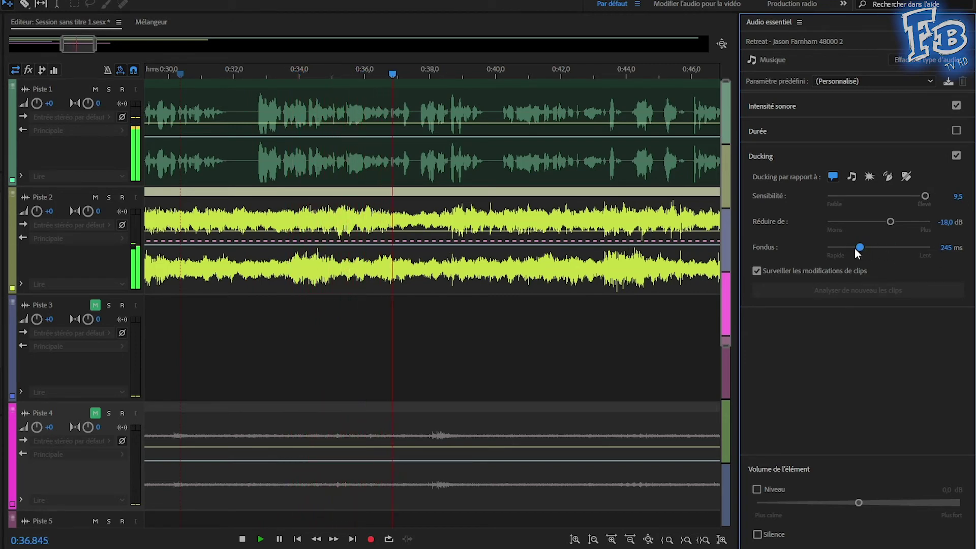
pyautogui.click(177, 72)
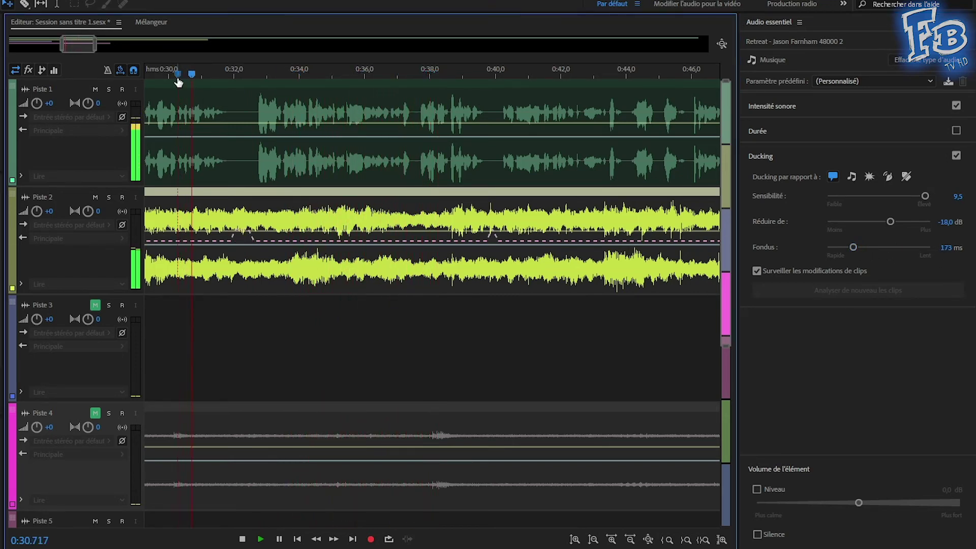
# Step: Stop playback and examine the music clip's ducking envelope around the dialogue pause near 0:32
pyautogui.press('space')
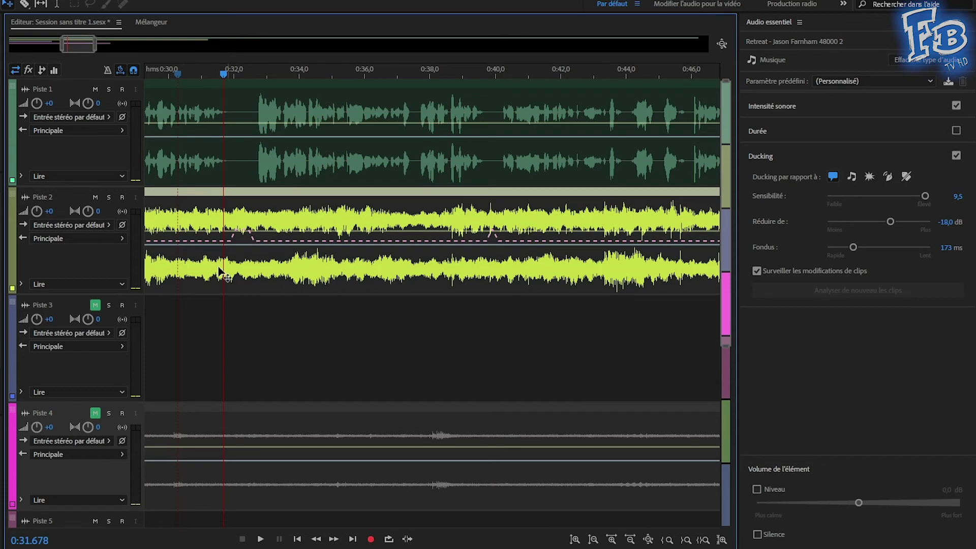
pyautogui.scroll(4, 183, 227)
pyautogui.scroll(3, 368, 229)
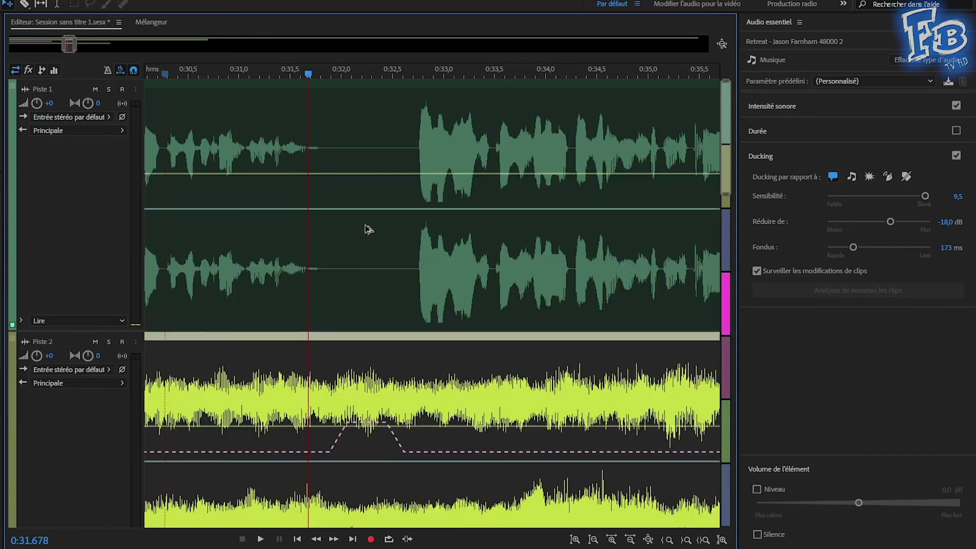
pyautogui.scroll(-2, 368, 229)
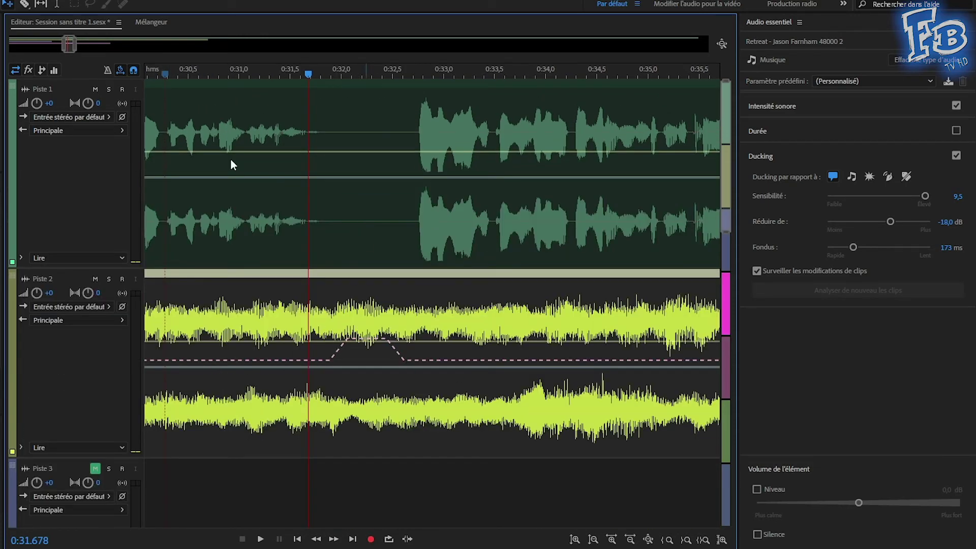
# Step: Play the ducked music around 0:32 and from about 1:21, and examine its envelope around the dialogue pause near 1:24
pyautogui.press('space')
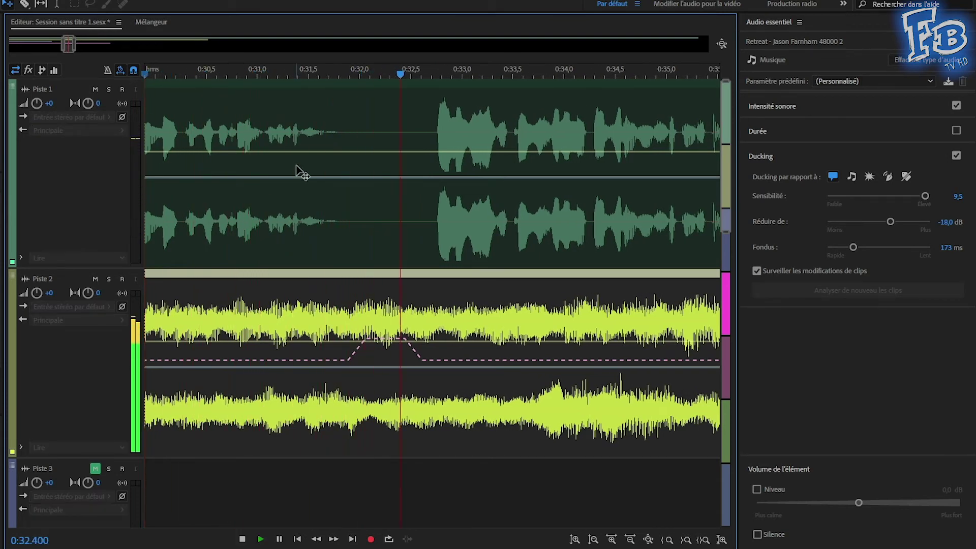
pyautogui.press('space')
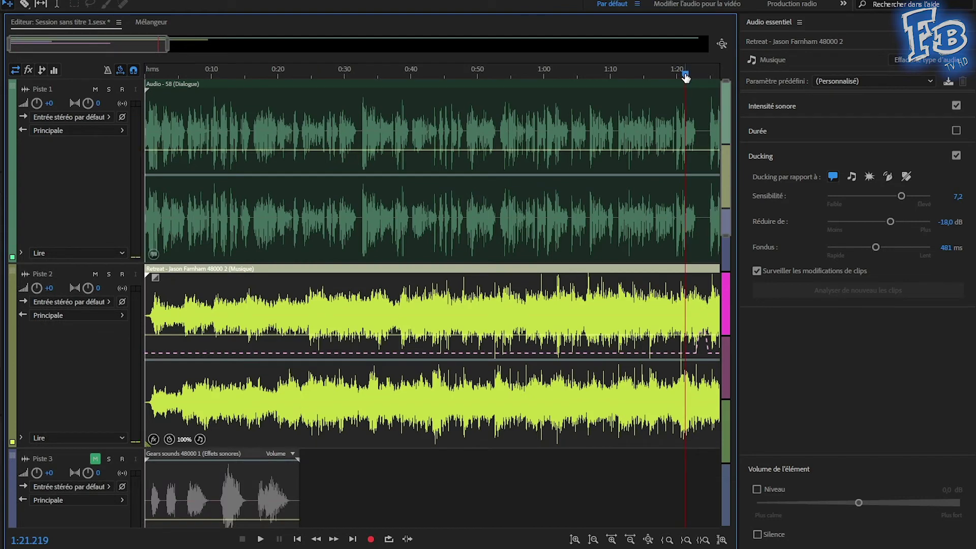
pyautogui.press('space')
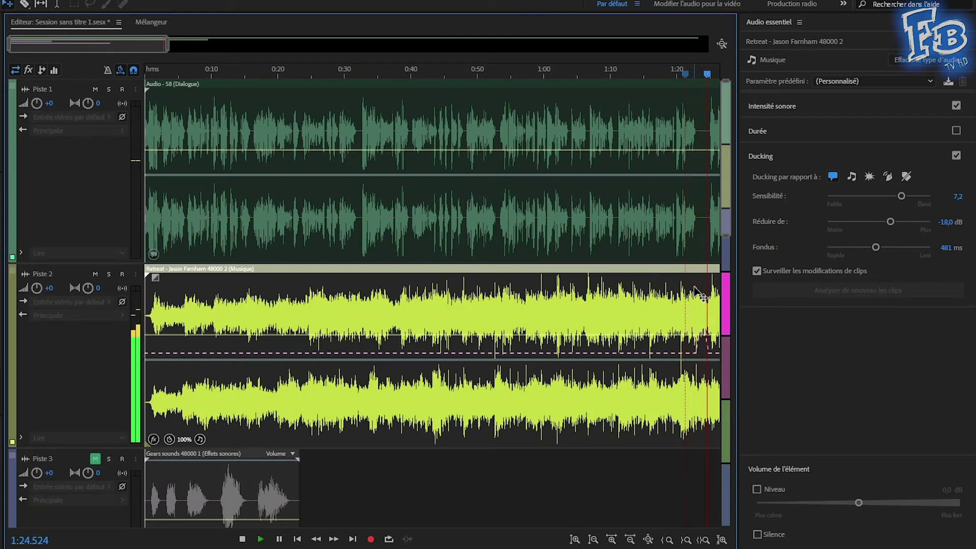
pyautogui.scroll(6, 699, 294)
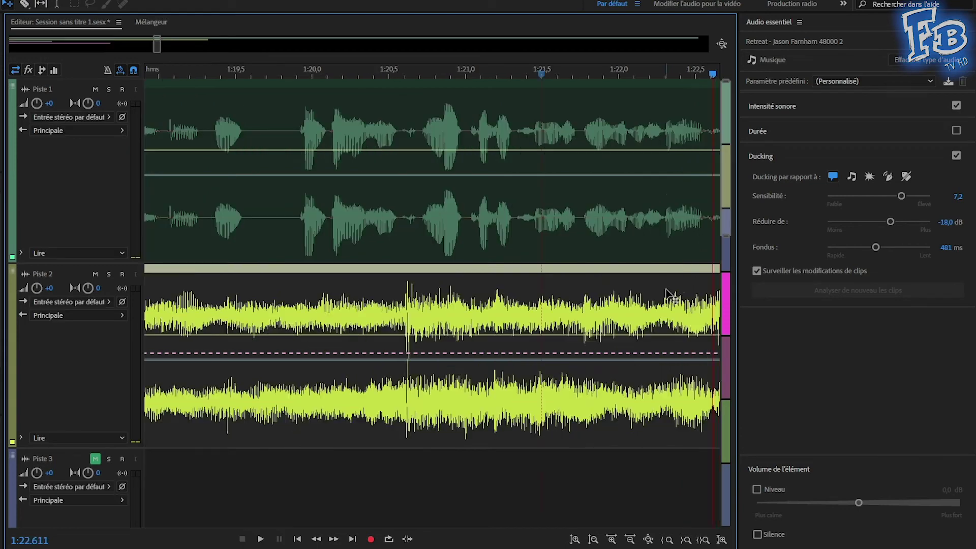
pyautogui.press('space')
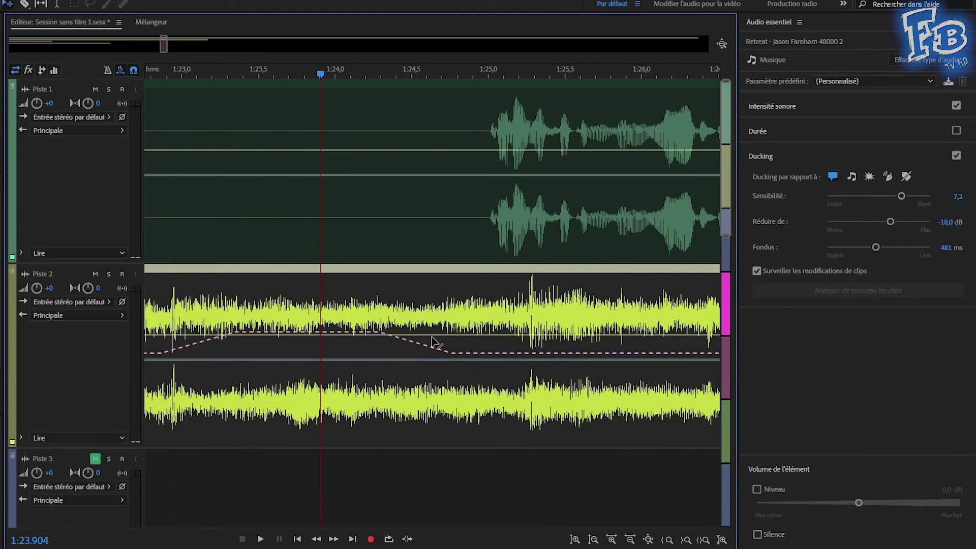
pyautogui.scroll(-3, 382, 344)
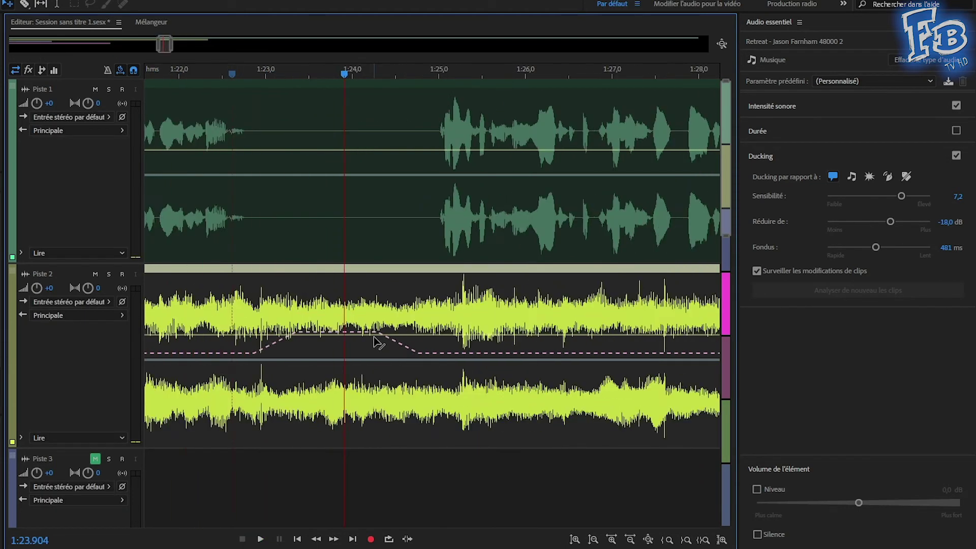
# Step: Set the ducking reduction (Réduire de) to -11,7 dB and replay the session from about 1:21
pyautogui.click(189, 76)
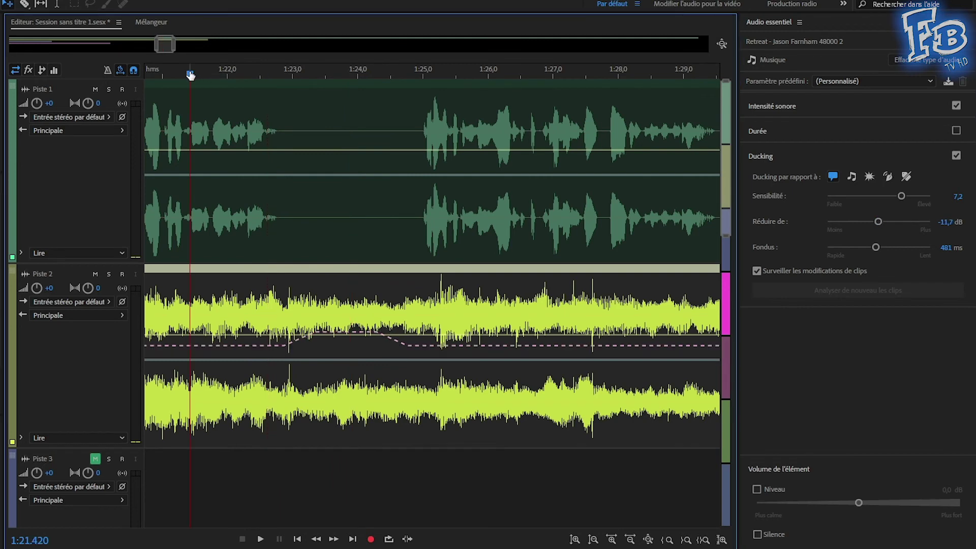
pyautogui.press('space')
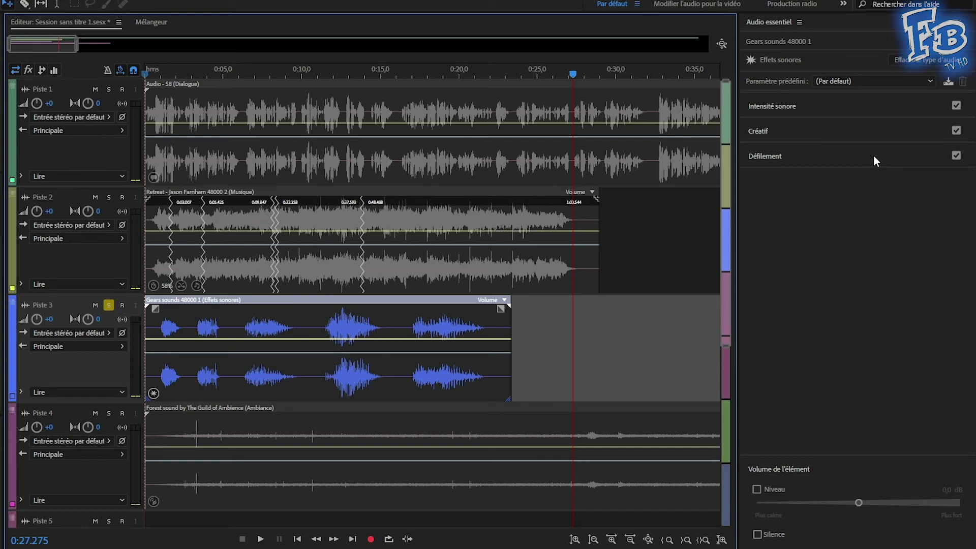
# Step: Auto-match the Gears sounds effects clip's loudness, comparing it with the reset level while playing from the start
pyautogui.click(794, 105)
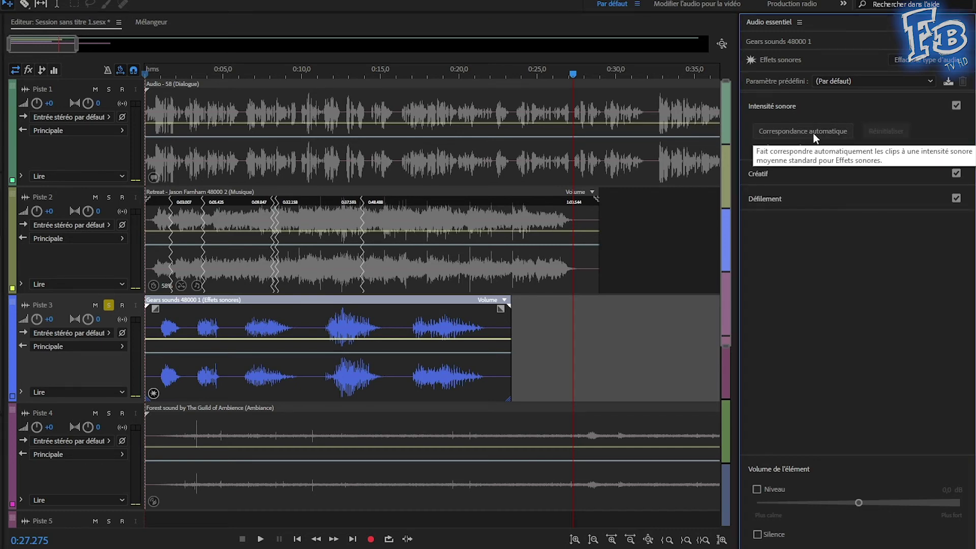
pyautogui.click(785, 133)
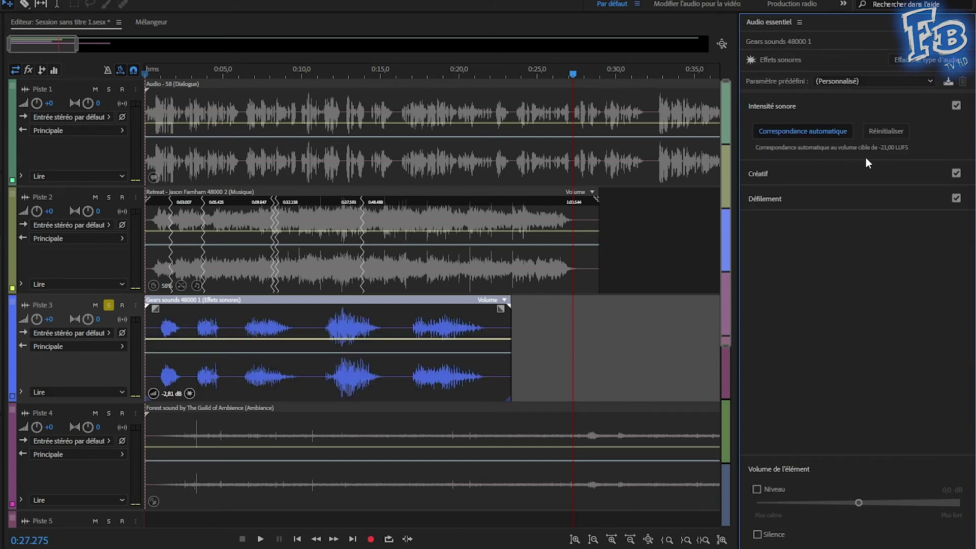
pyautogui.press('Home')
pyautogui.press('space')
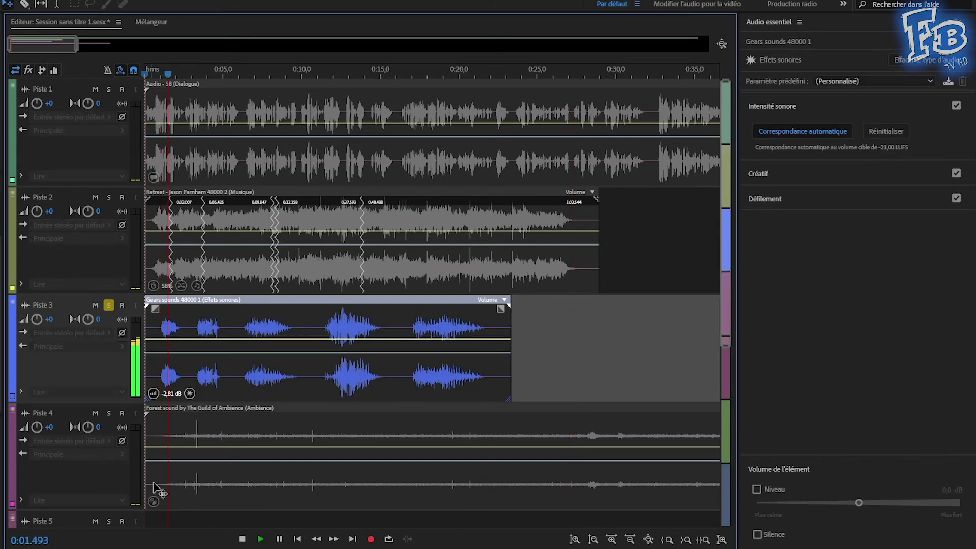
pyautogui.click(883, 131)
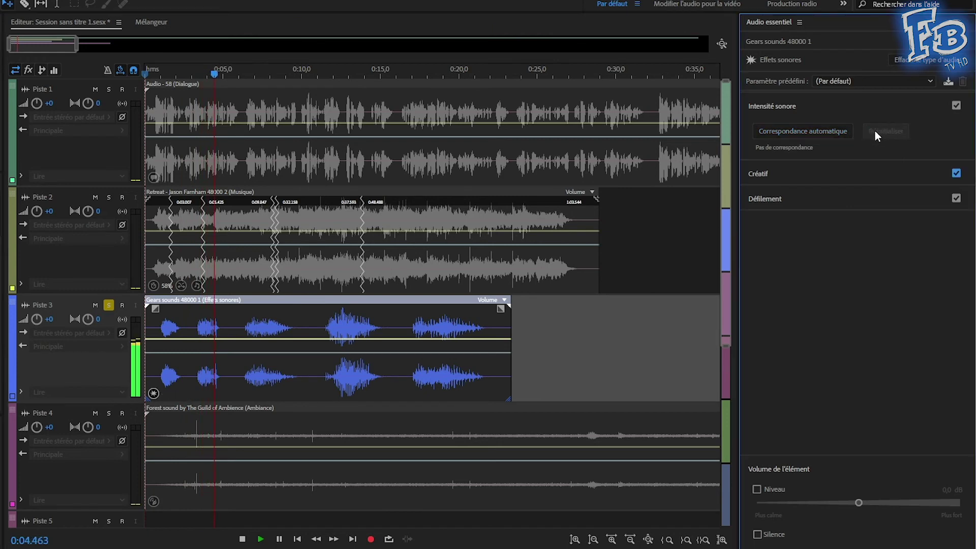
pyautogui.click(805, 131)
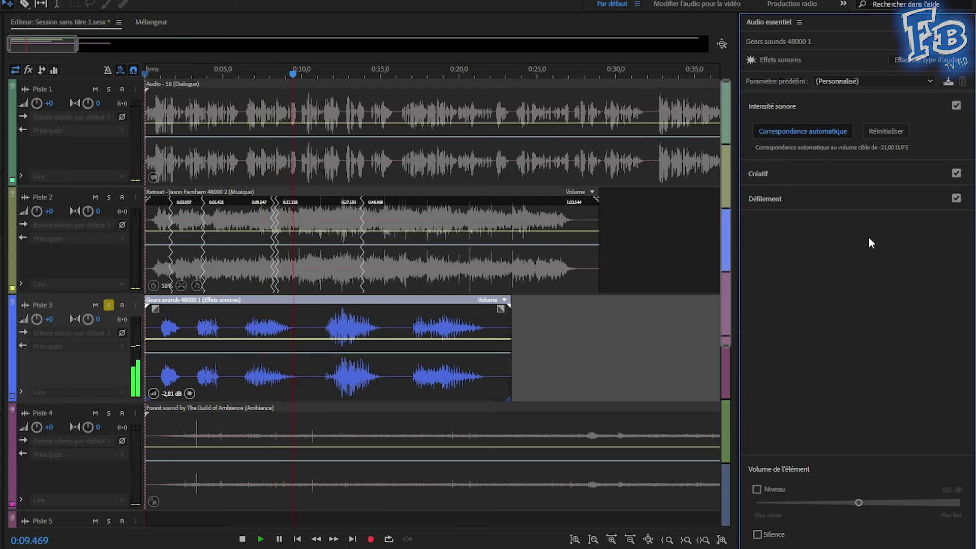
pyautogui.press('space')
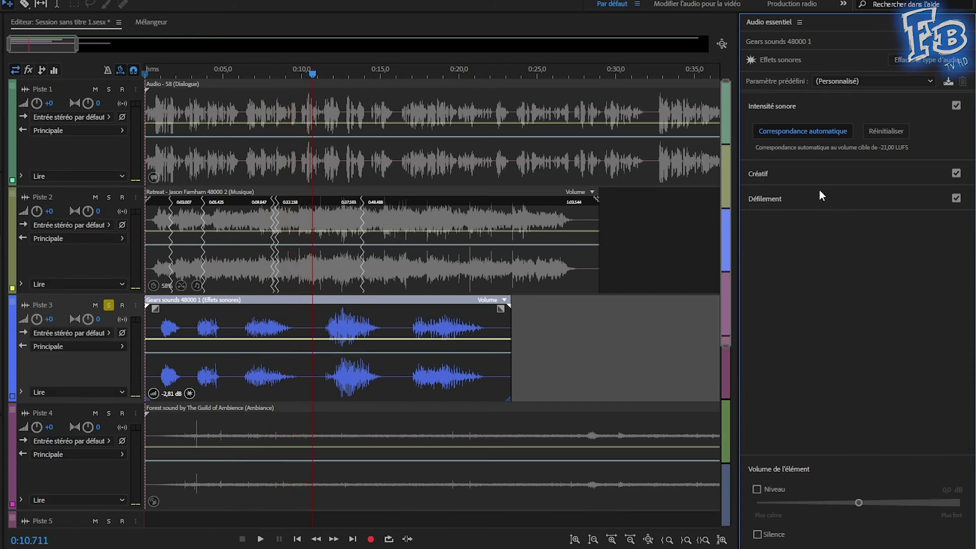
# Step: Show the Gears sounds clip's creative reverb settings, and pan its position fully left during playback
pyautogui.click(792, 173)
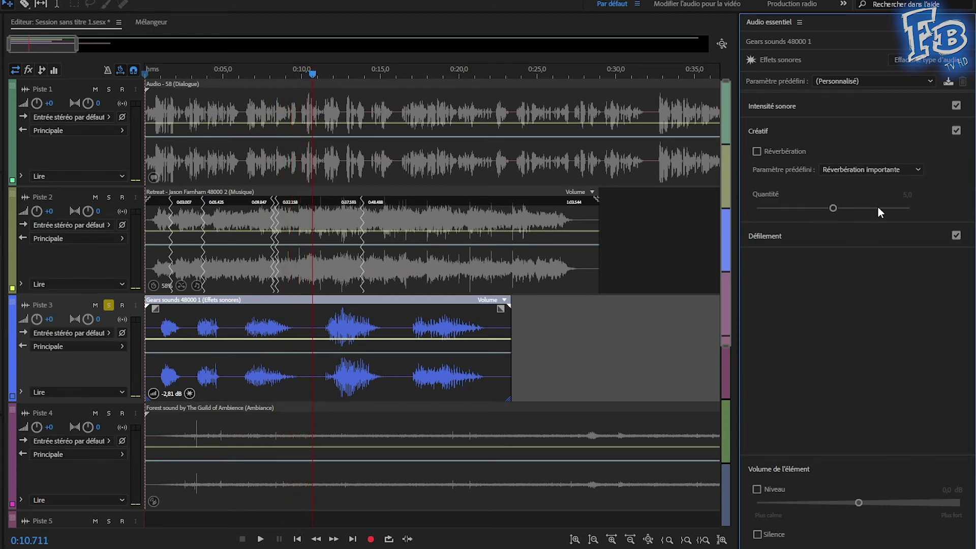
pyautogui.click(773, 236)
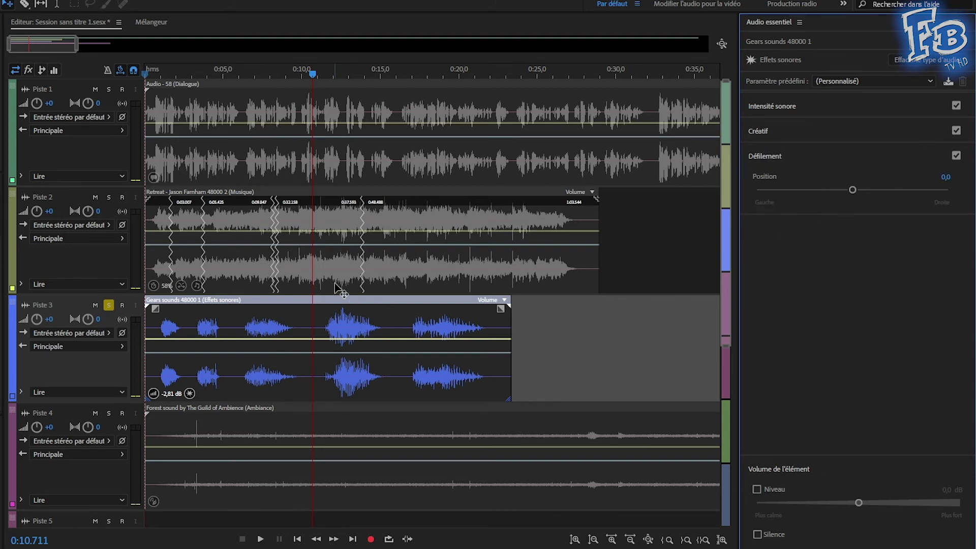
pyautogui.press('space')
pyautogui.moveTo(852, 190); pyautogui.dragTo(729, 211)
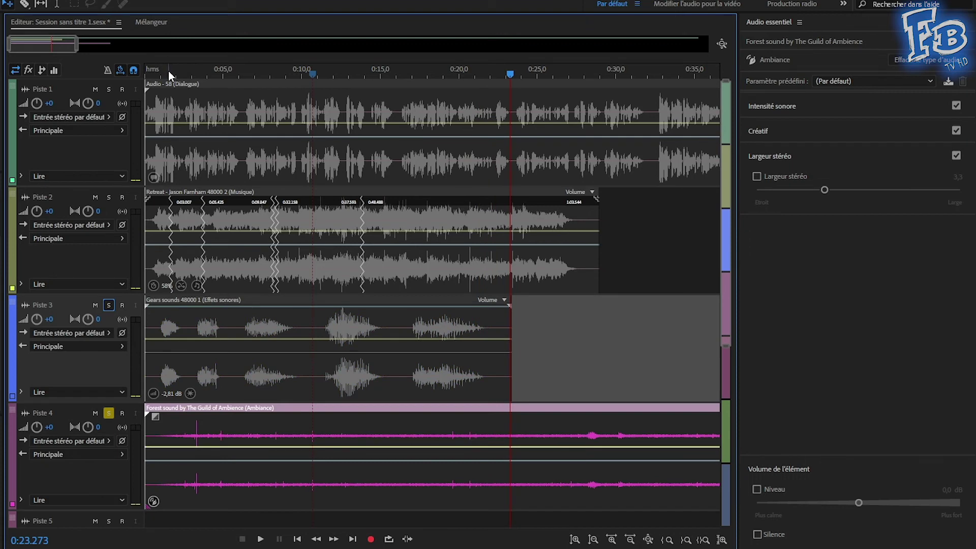
# Step: Auto-match the Forest sound ambience clip's loudness, comparing it with the reset level while playing from the start
pyautogui.press('Home')
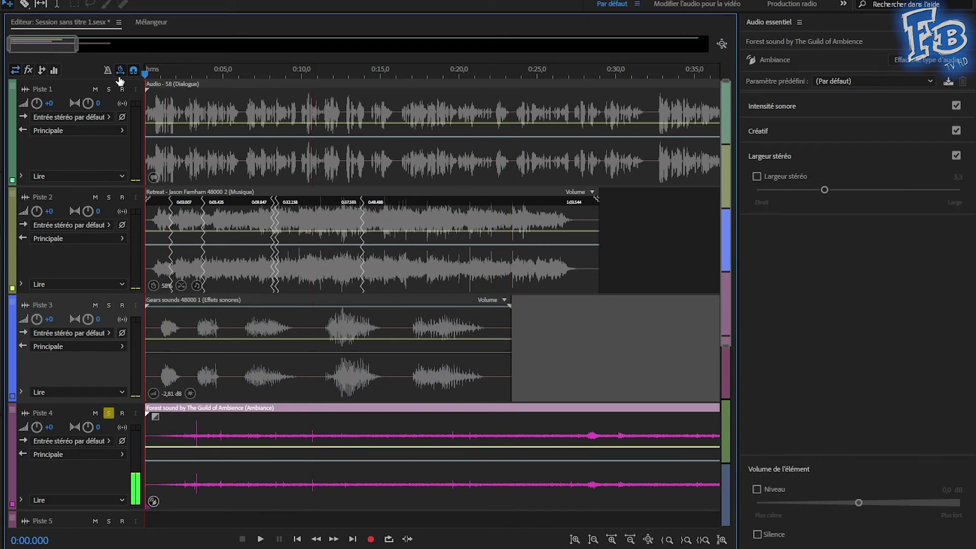
pyautogui.click(794, 110)
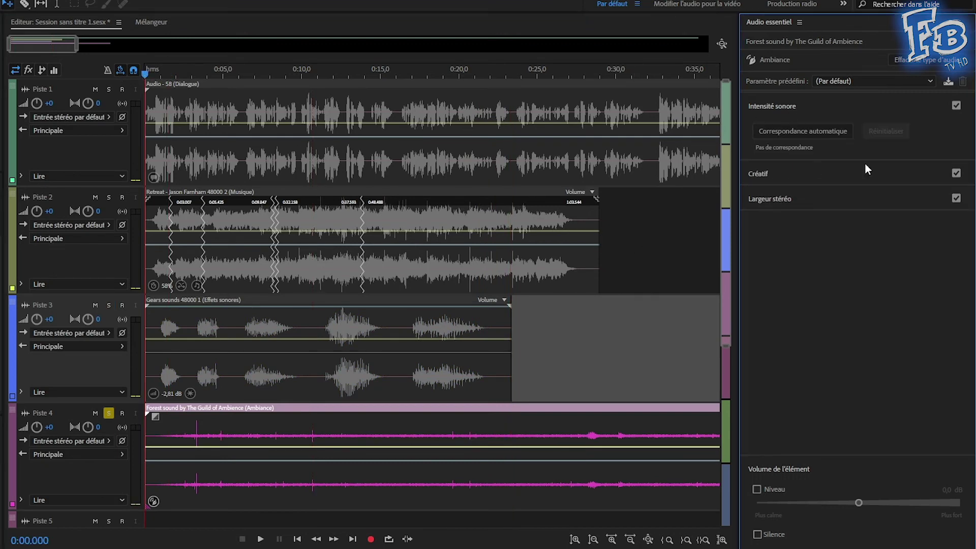
pyautogui.click(813, 131)
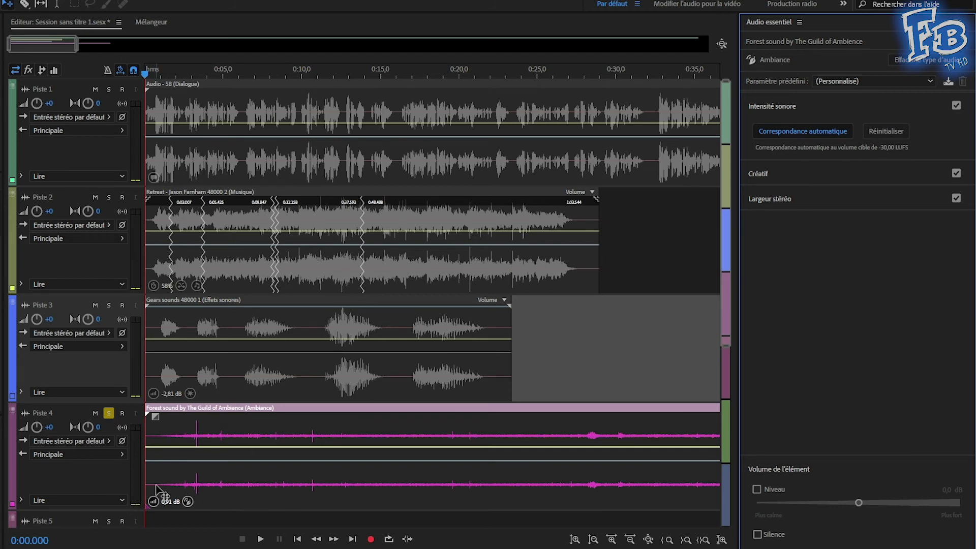
pyautogui.press('space')
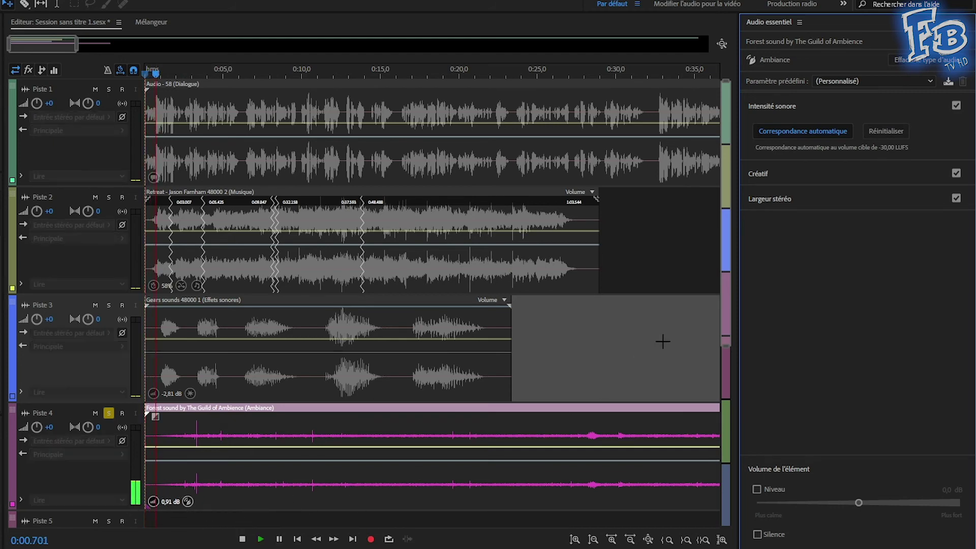
pyautogui.click(880, 127)
pyautogui.click(836, 130)
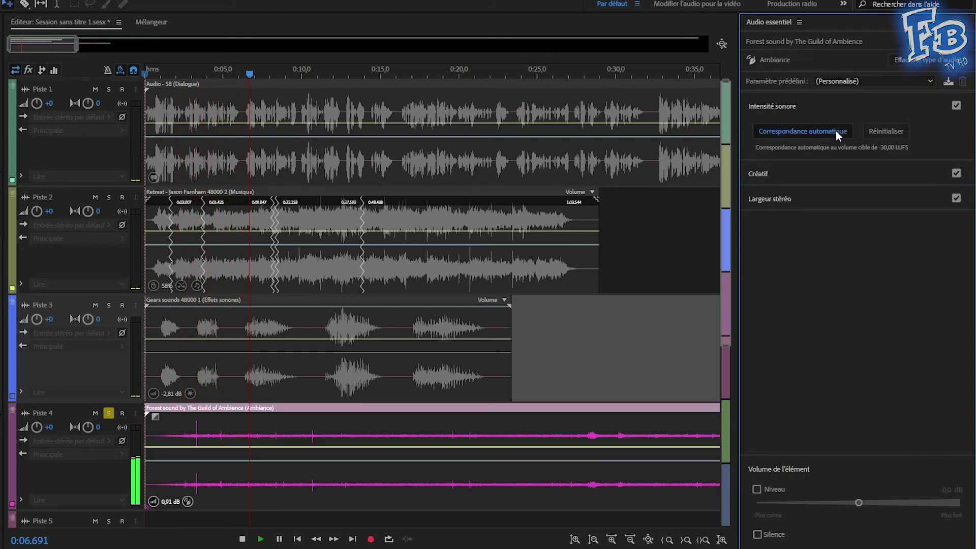
# Step: Enable Réverbération on the Forest sound clip with the Ambiance extérieure preset and Quantité 2,2
pyautogui.click(777, 171)
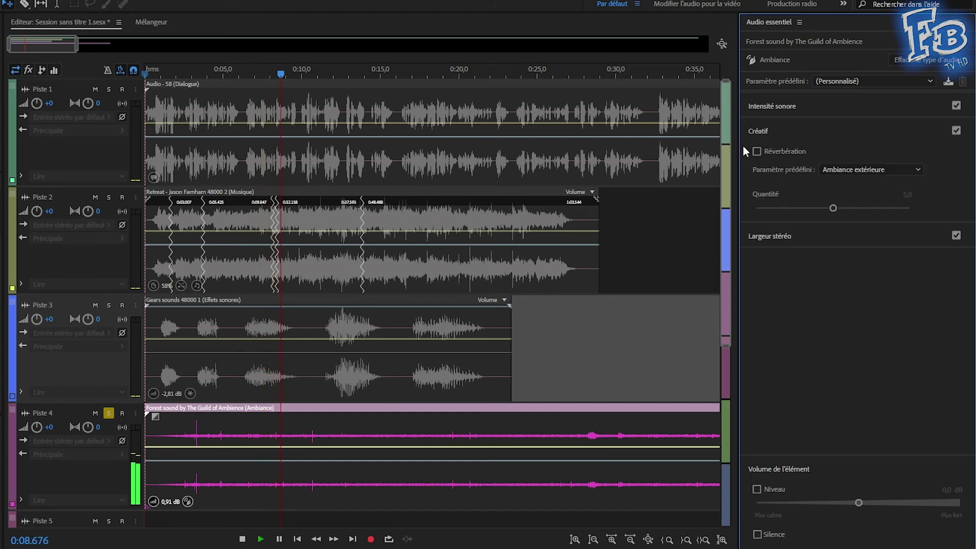
pyautogui.click(775, 151)
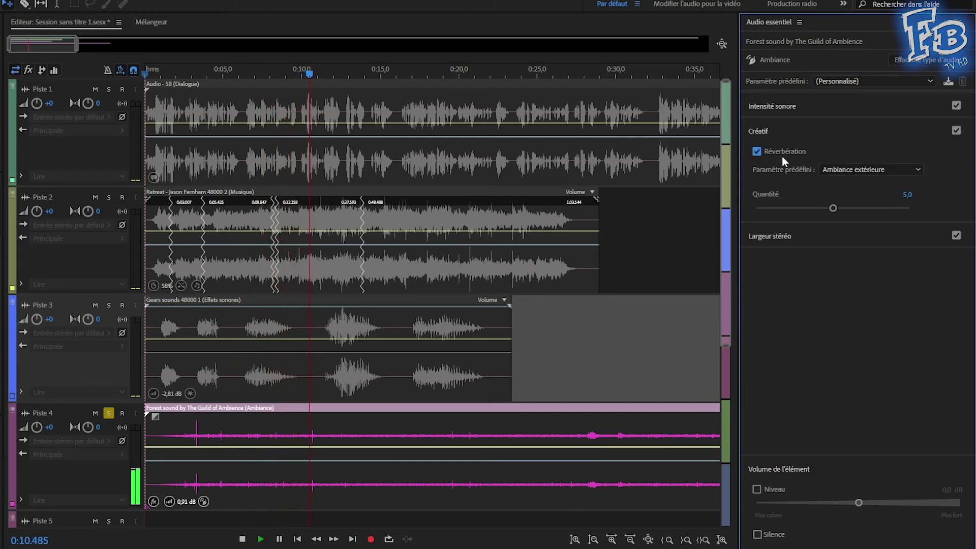
pyautogui.moveTo(833, 208); pyautogui.dragTo(789, 208)
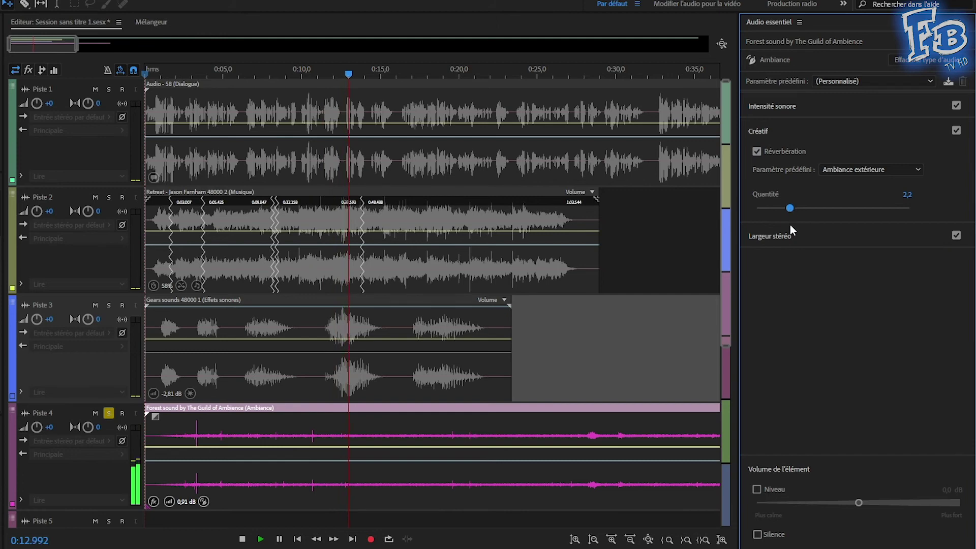
pyautogui.click(876, 169)
pyautogui.click(881, 197)
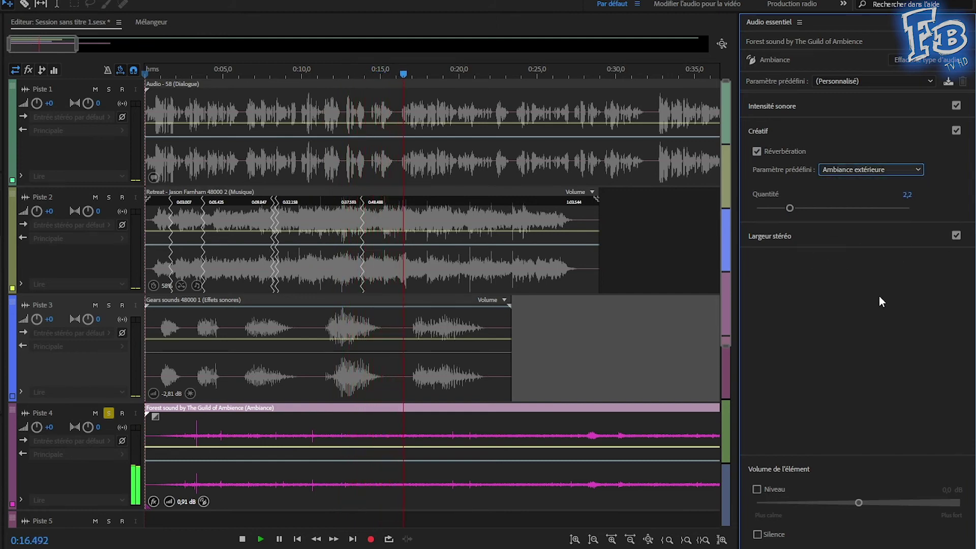
# Step: Enable Largeur stéréo on the Forest sound clip and vary its width between 0,0 and 10,0 while listening
pyautogui.click(791, 236)
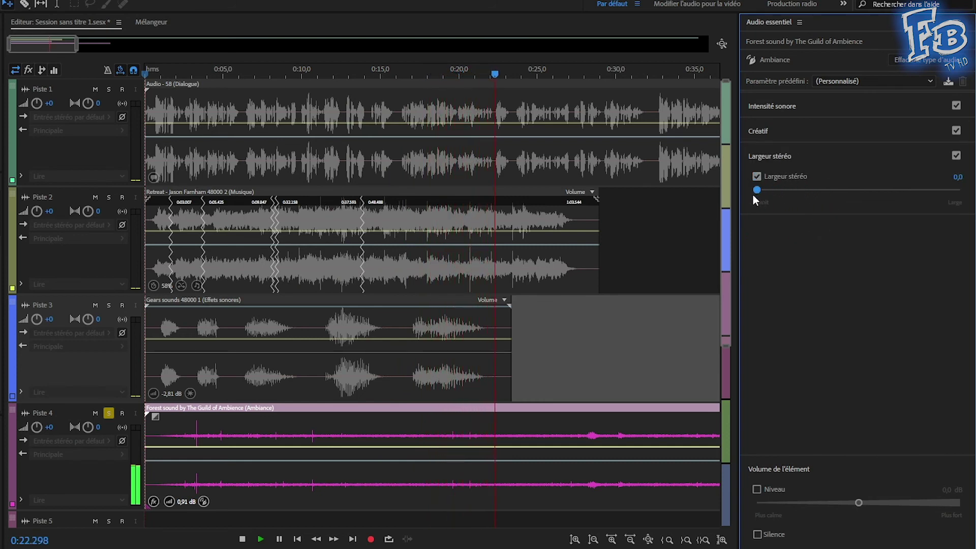
pyautogui.moveTo(756, 191); pyautogui.dragTo(967, 200)
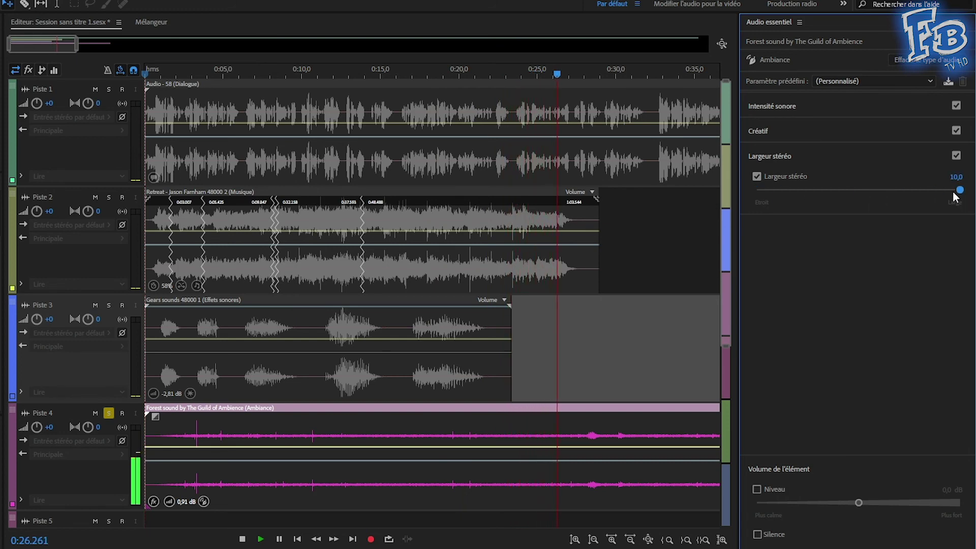
pyautogui.moveTo(959, 190); pyautogui.dragTo(859, 202)
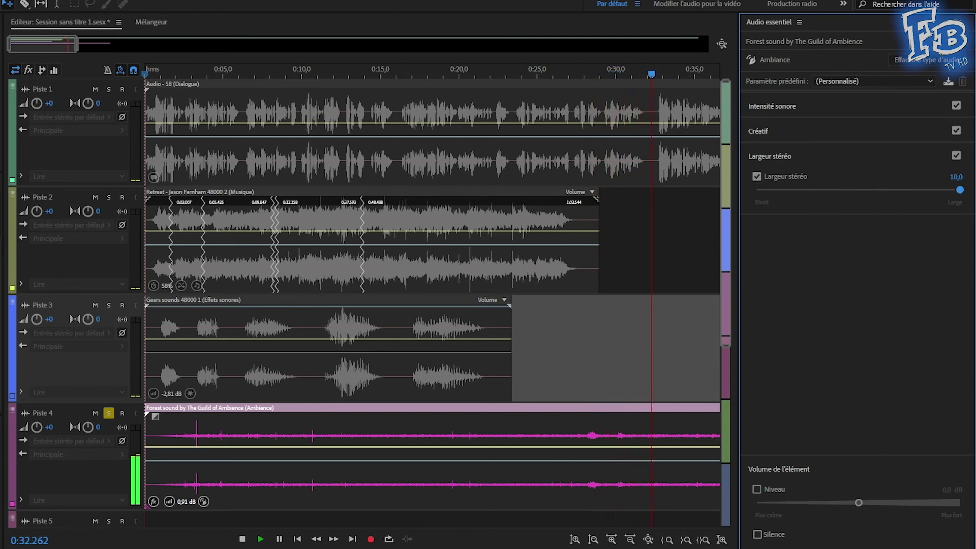
pyautogui.moveTo(953, 208); pyautogui.dragTo(818, 214)
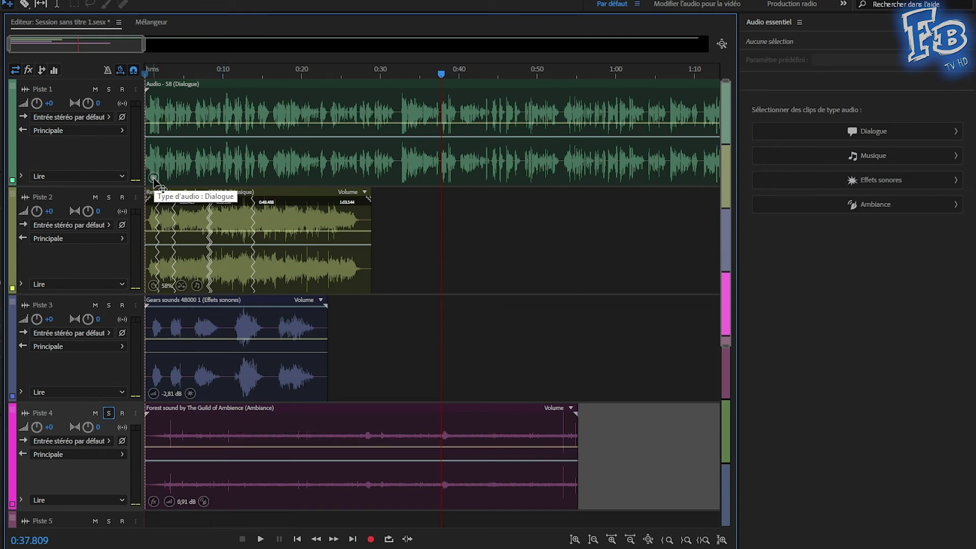
# Step: Select all clips of audio type Dialogue, and clear the selection
pyautogui.click(623, 256)
pyautogui.click(797, 339)
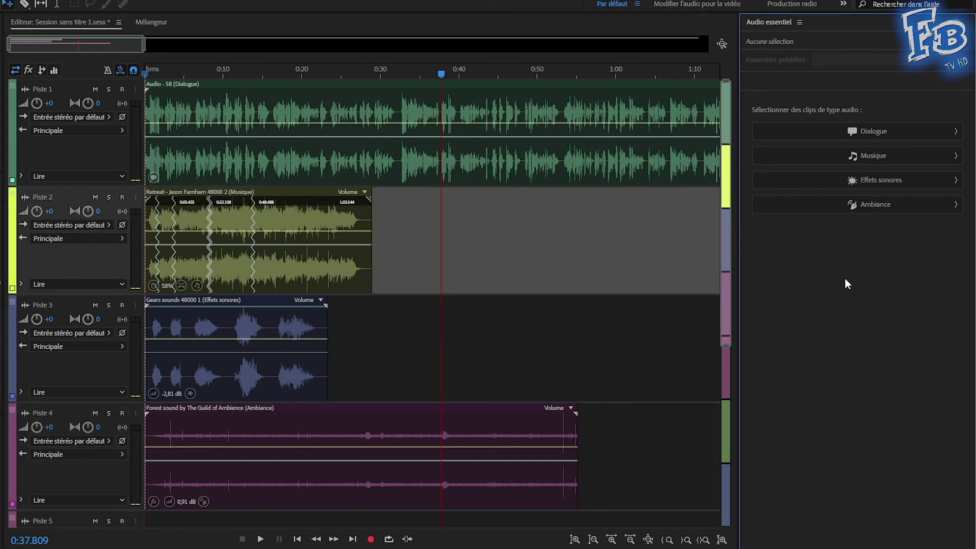
pyautogui.click(874, 131)
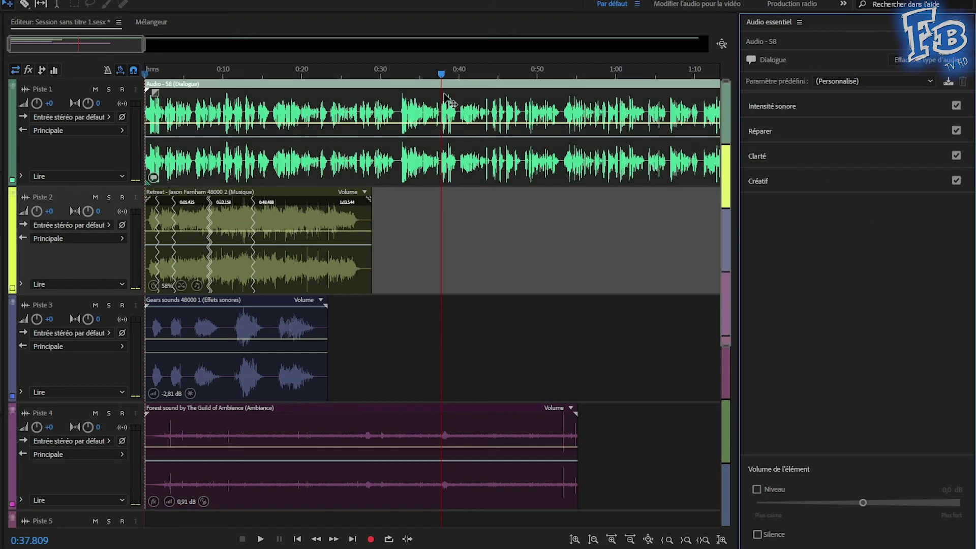
pyautogui.click(499, 257)
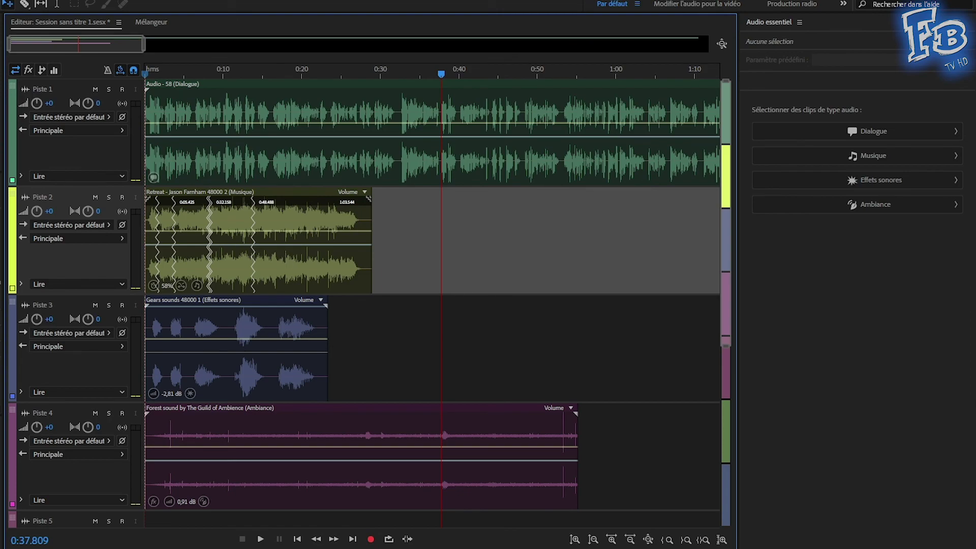
# Step: Clear the Piste 2 music clip's audio type, assign it to Dialogue, and select all Dialogue clips by type
pyautogui.click(365, 234)
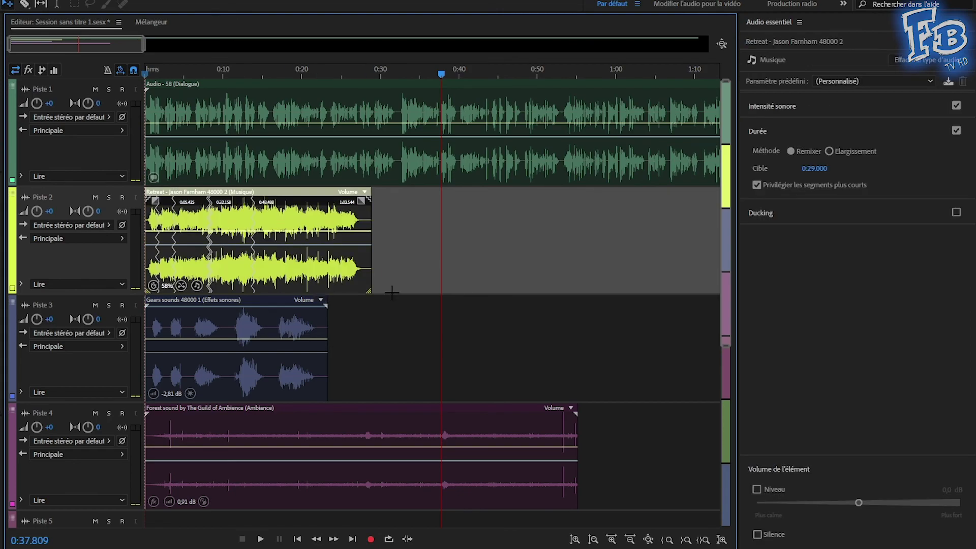
pyautogui.click(924, 60)
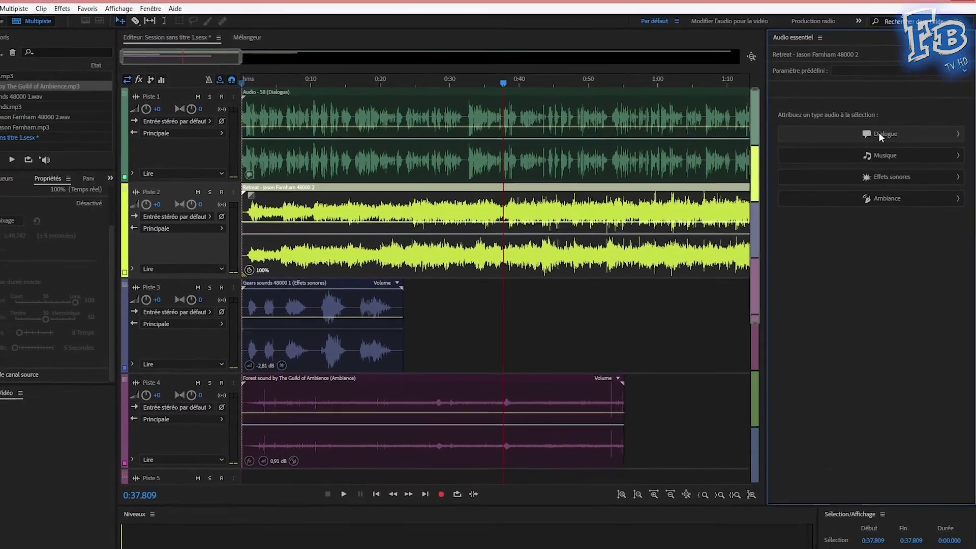
pyautogui.click(882, 135)
pyautogui.click(606, 301)
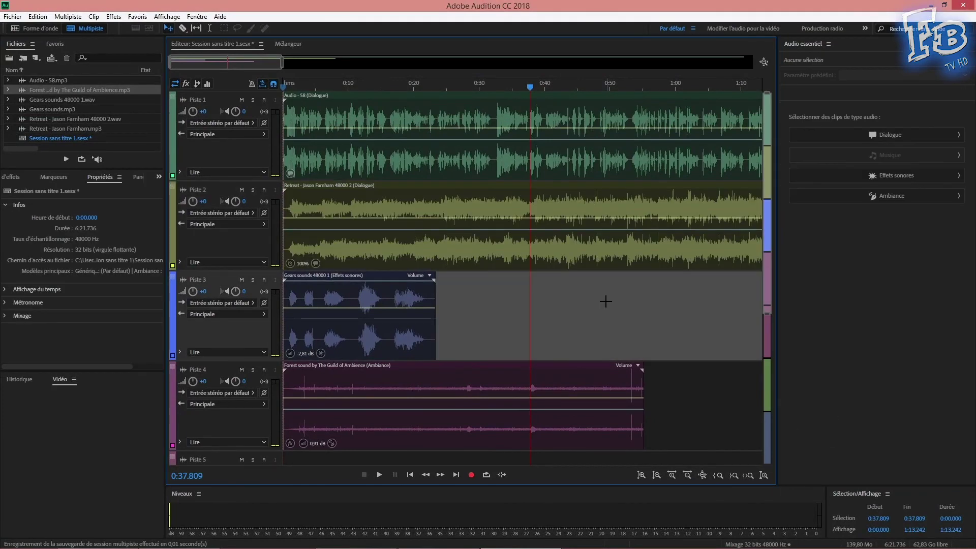
pyautogui.click(883, 133)
pyautogui.click(653, 303)
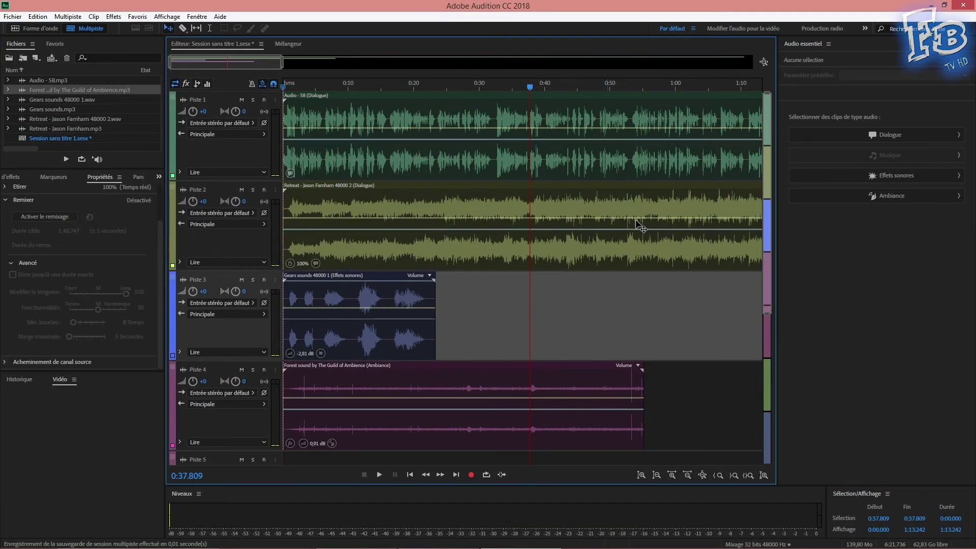
# Step: Clear the Piste 2 clip's audio type, assign it to Musique and deselect it
pyautogui.click(639, 225)
pyautogui.click(937, 76)
pyautogui.click(869, 155)
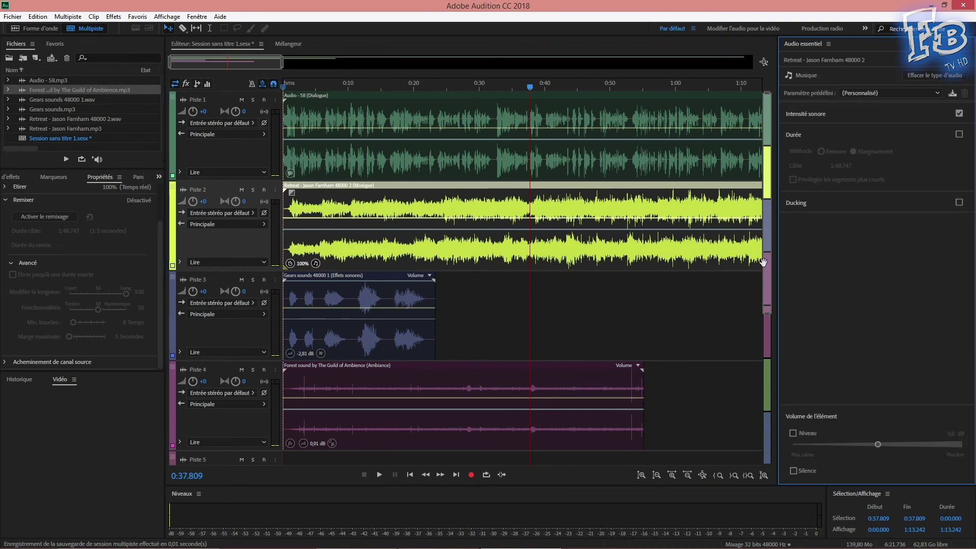
pyautogui.click(711, 304)
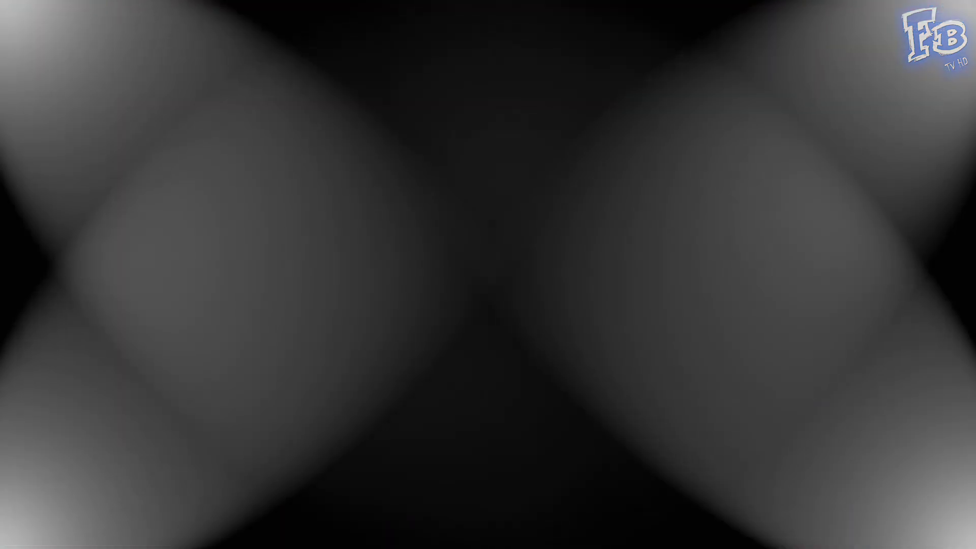